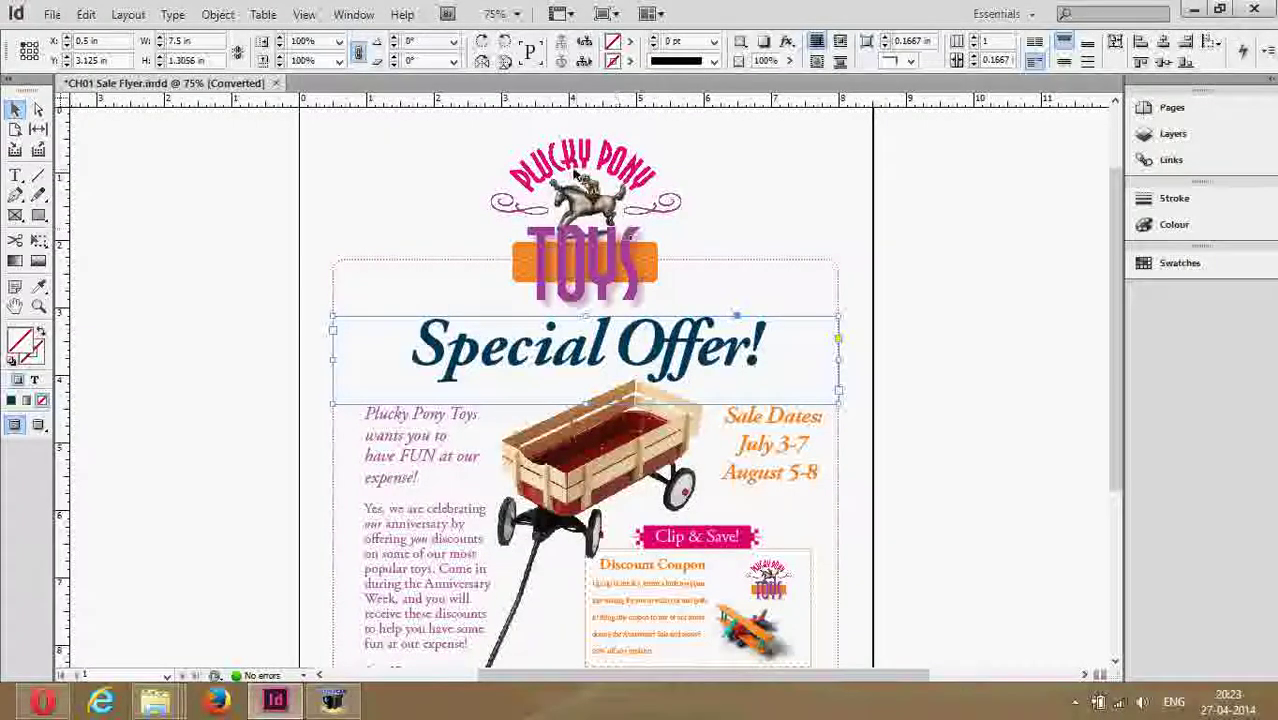
# Compare the Control panel options for the selected logo, the Special Offer! frame, its text in editing, and no selection
pyautogui.click(575, 175)
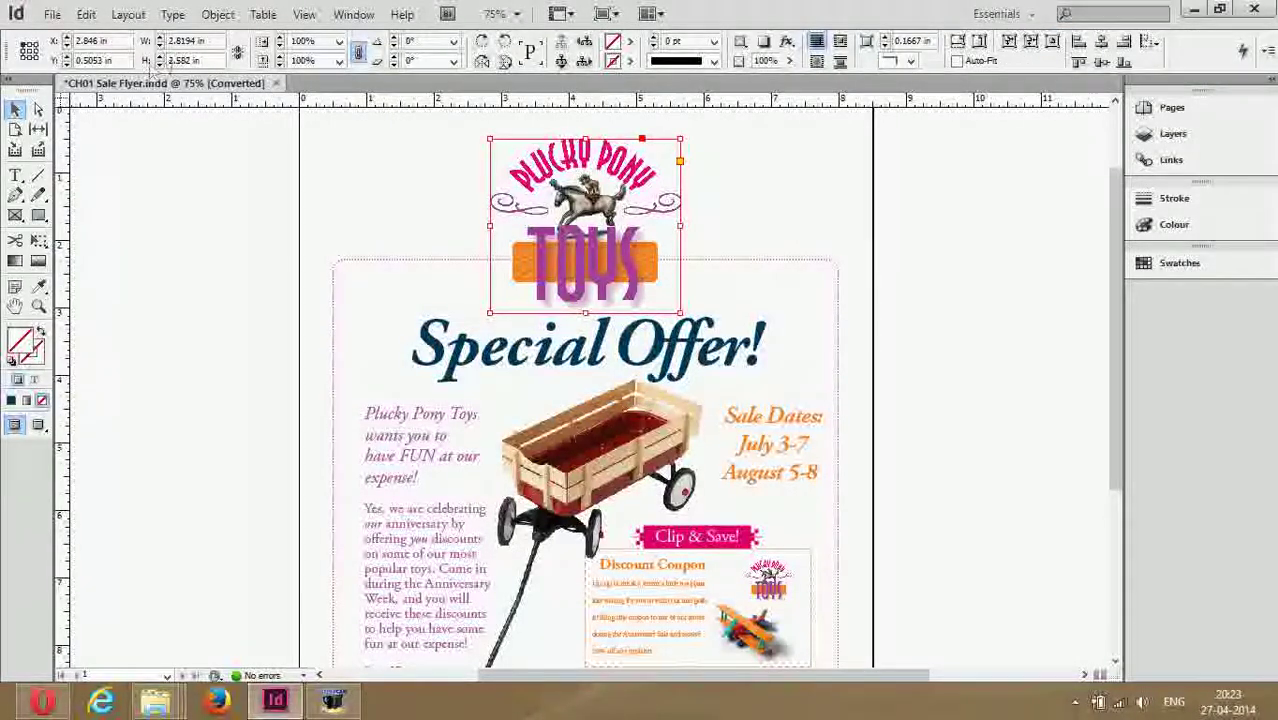
pyautogui.click(470, 350)
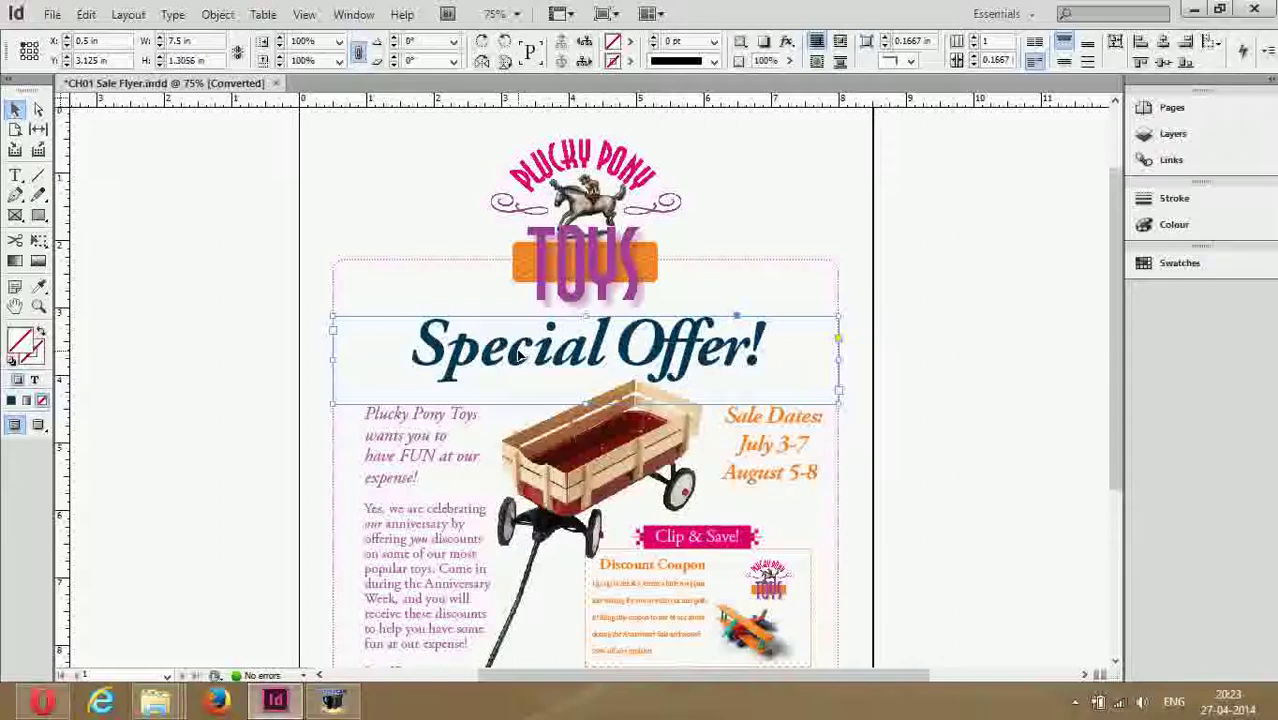
pyautogui.doubleClick(448, 350)
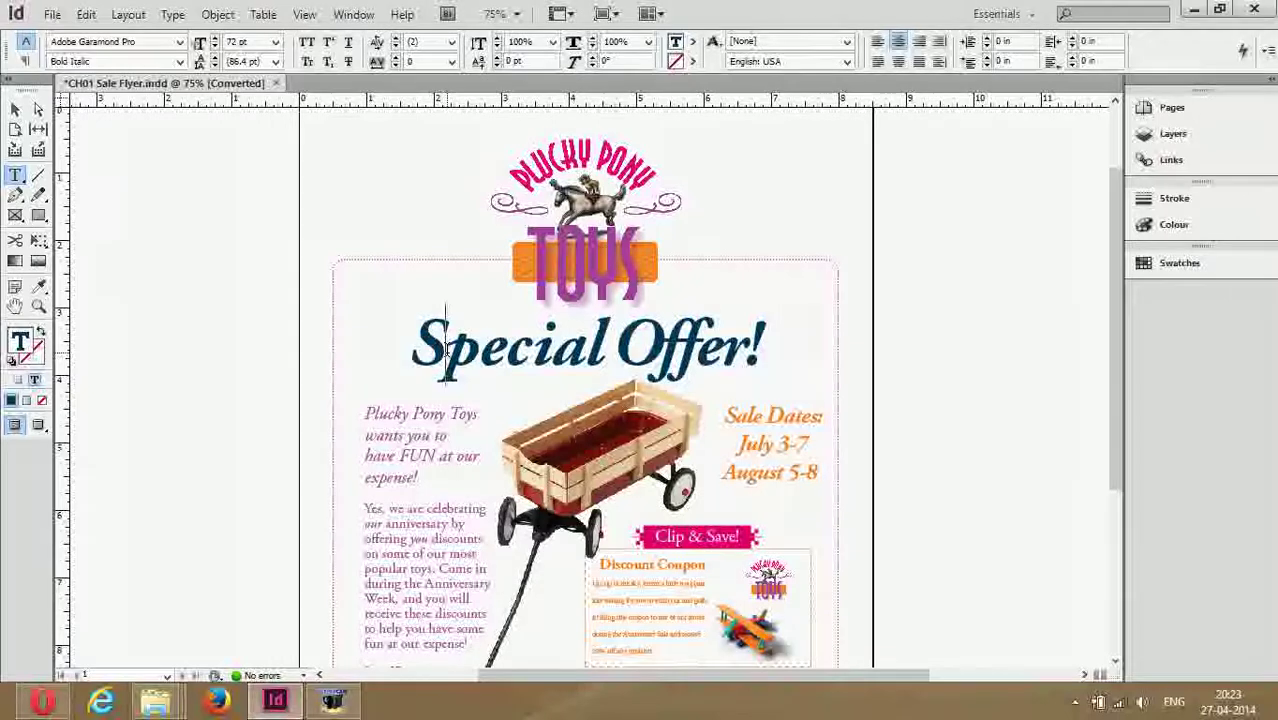
pyautogui.click(15, 108)
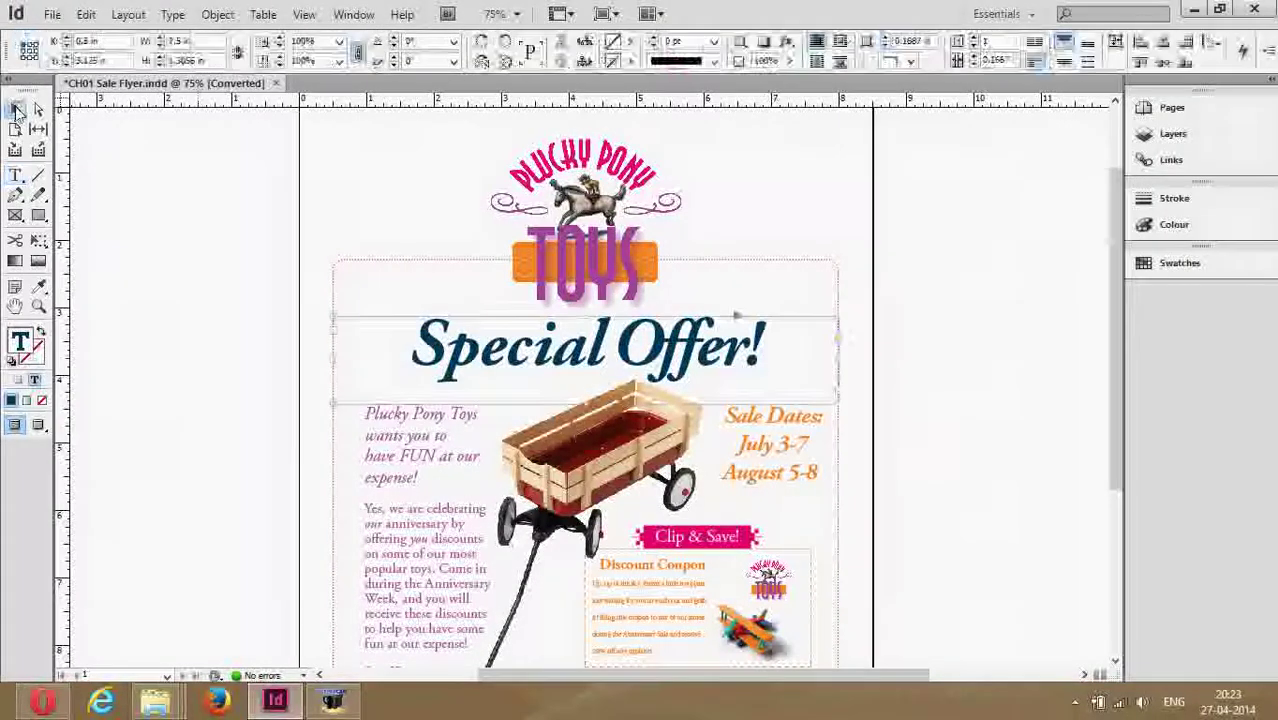
pyautogui.click(239, 233)
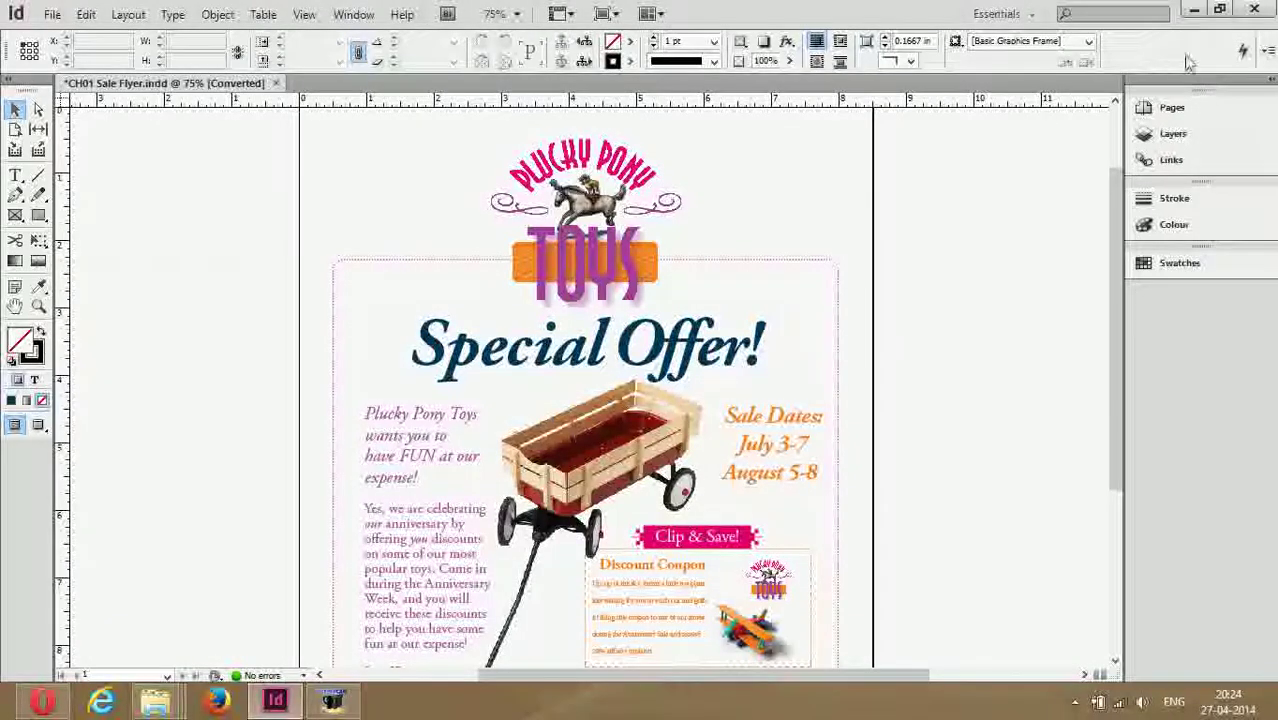
# Customize the Control panel to hide the whole Object group of controls
pyautogui.click(1269, 53)
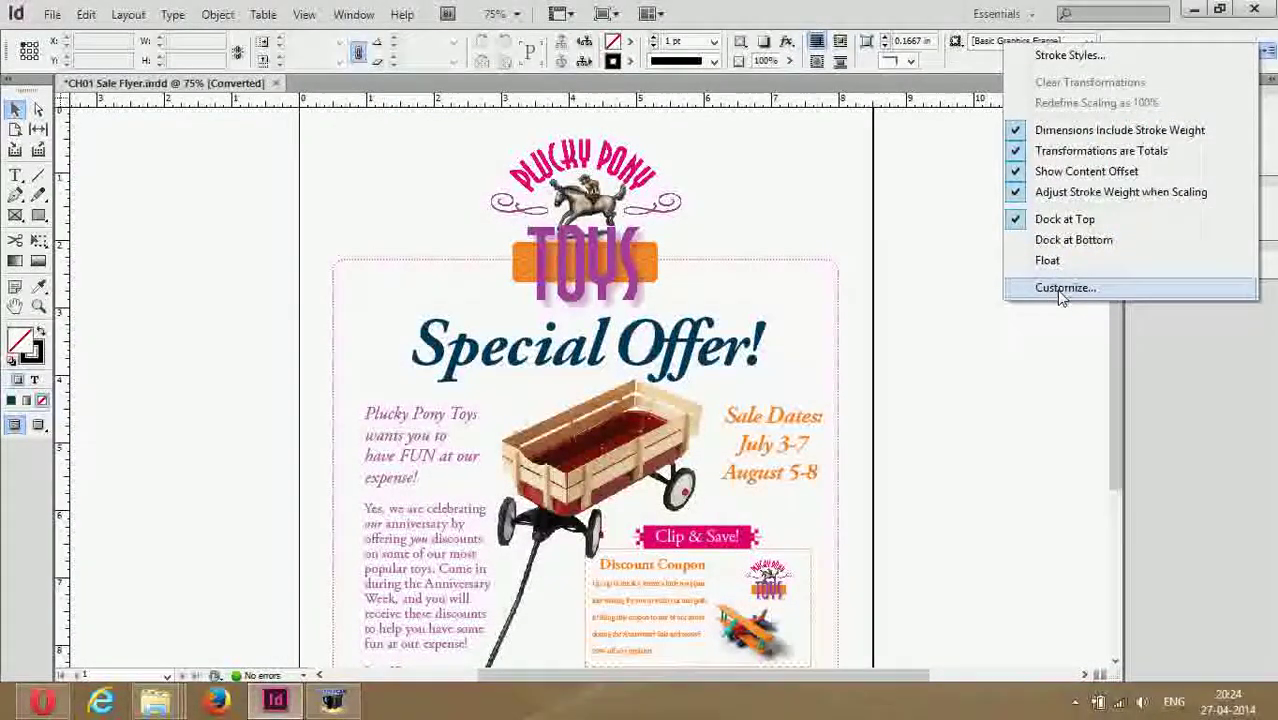
pyautogui.click(1062, 290)
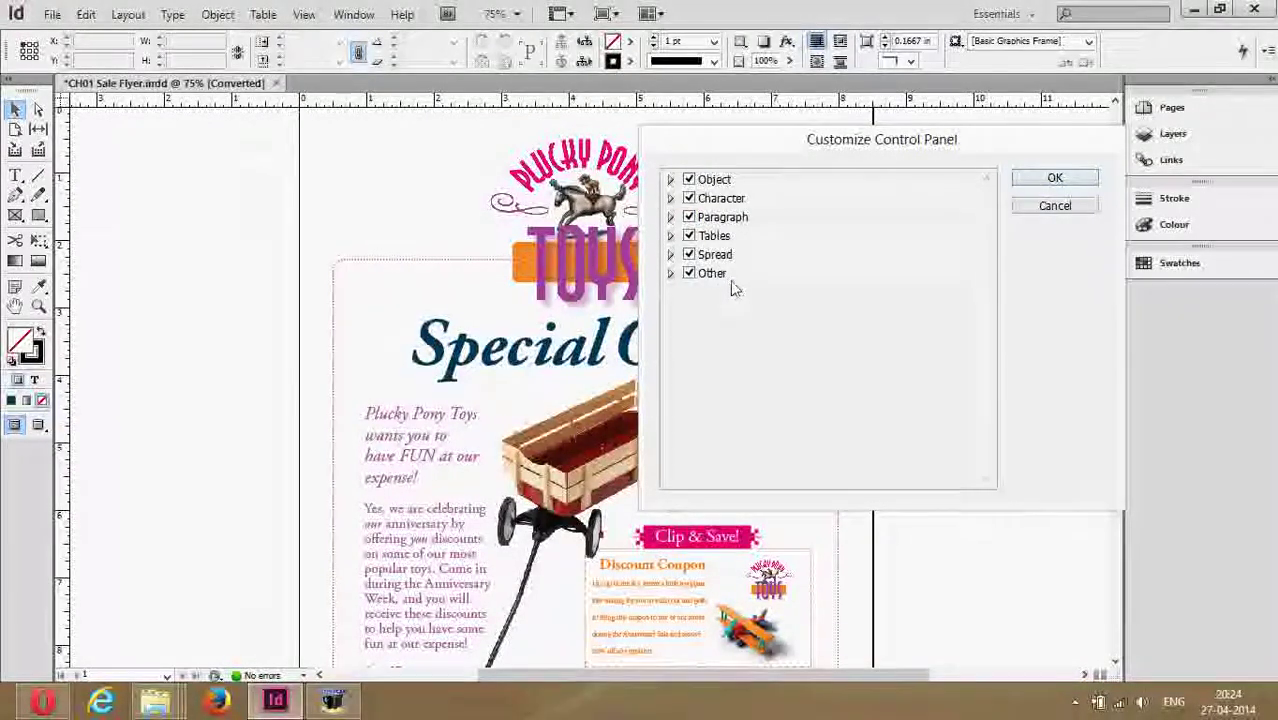
pyautogui.click(688, 181)
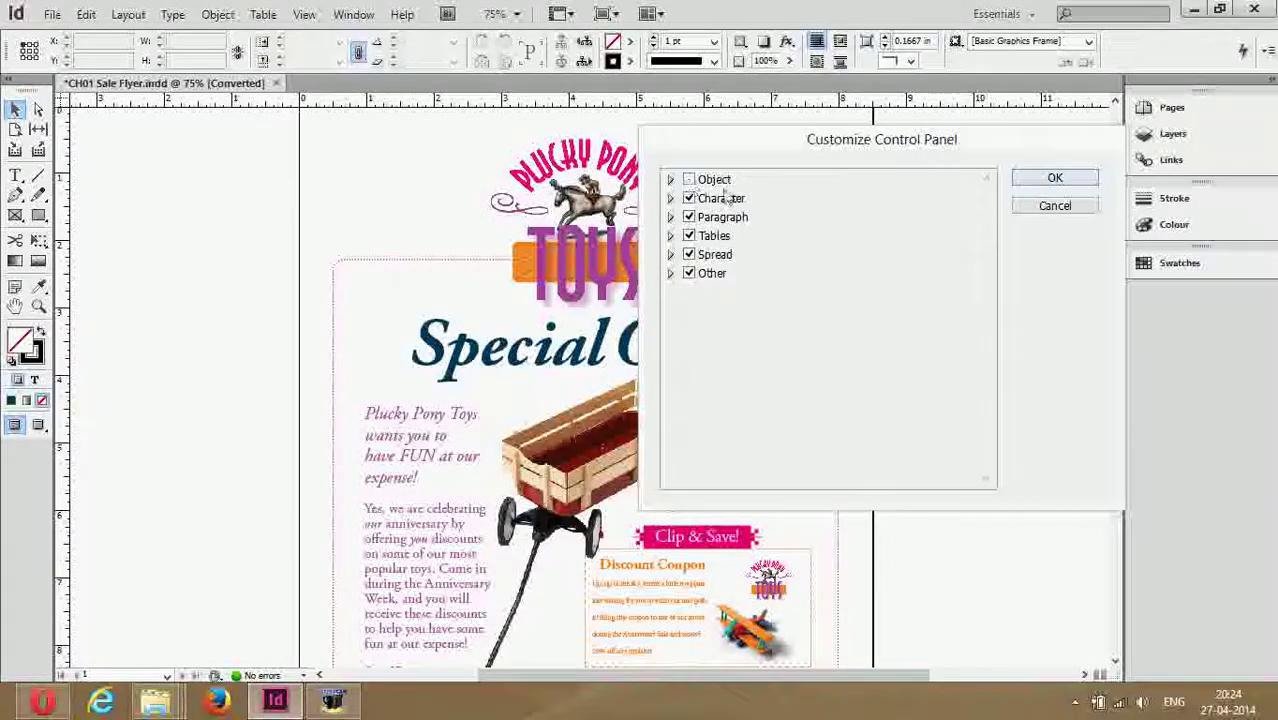
pyautogui.click(1030, 178)
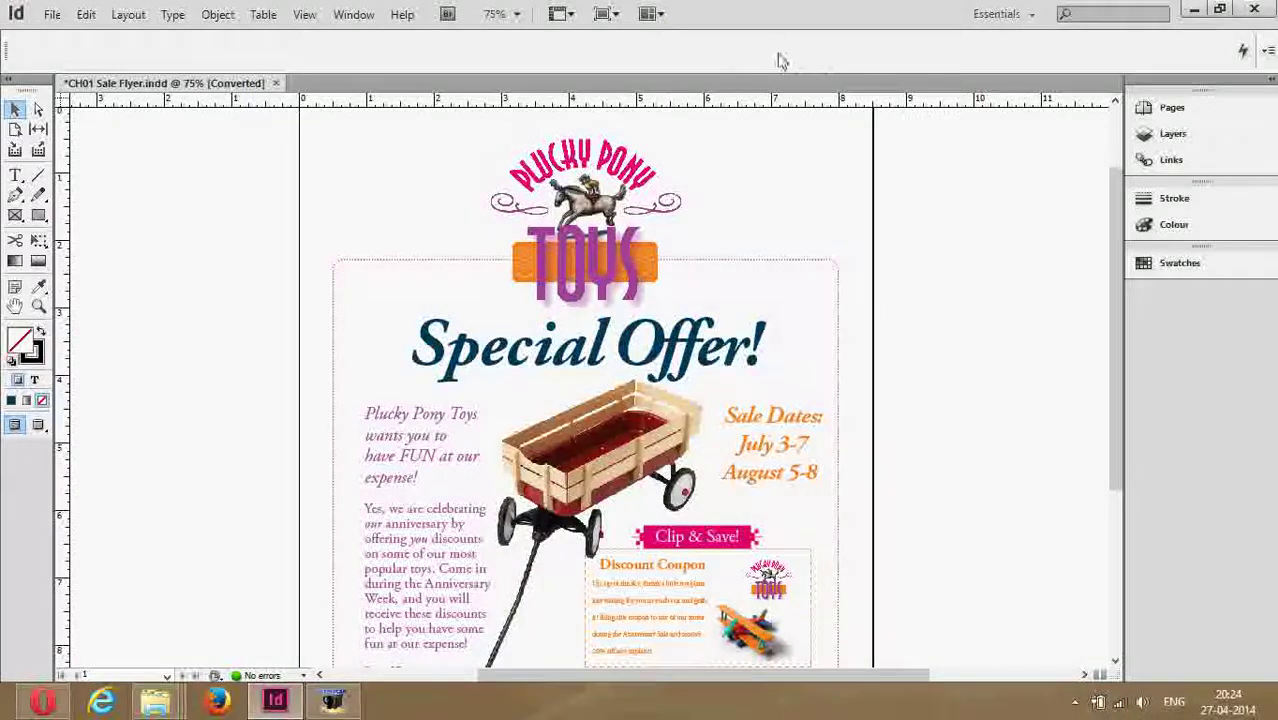
# Check the Control panel with the logo selected, the Special Offer! frame selected, and the headline text in editing
pyautogui.click(601, 240)
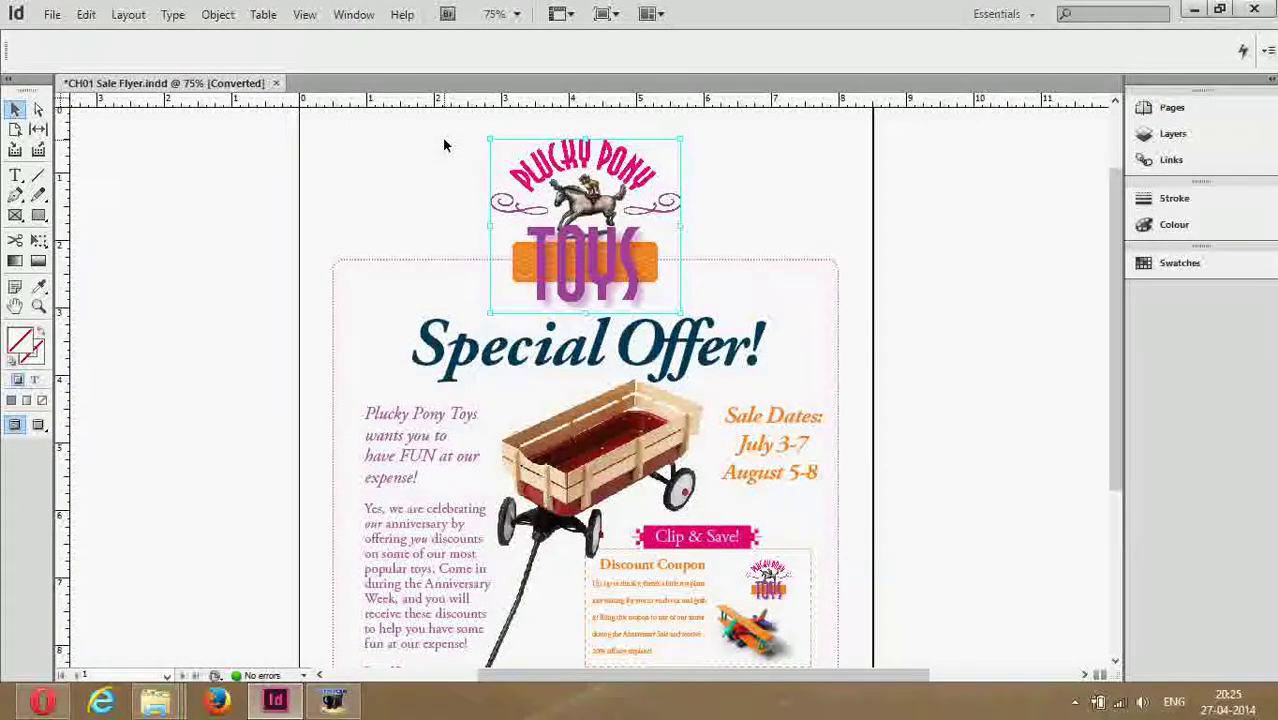
pyautogui.click(474, 362)
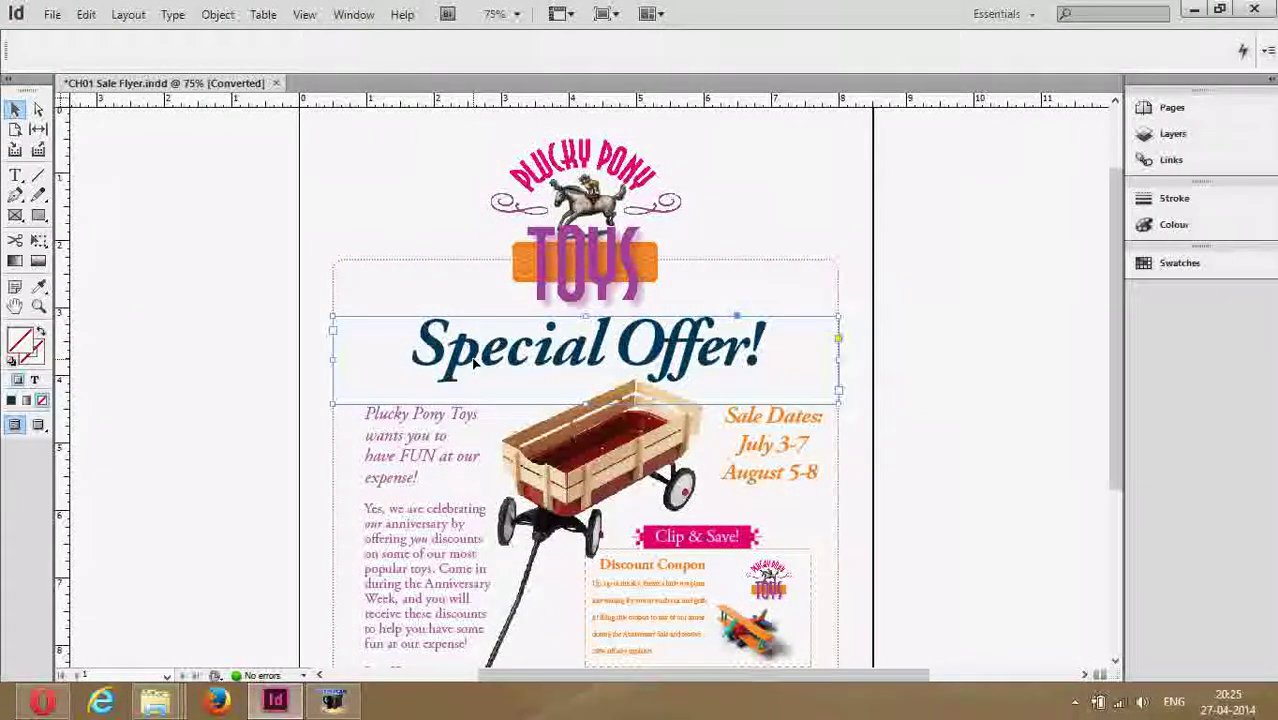
pyautogui.doubleClick(460, 352)
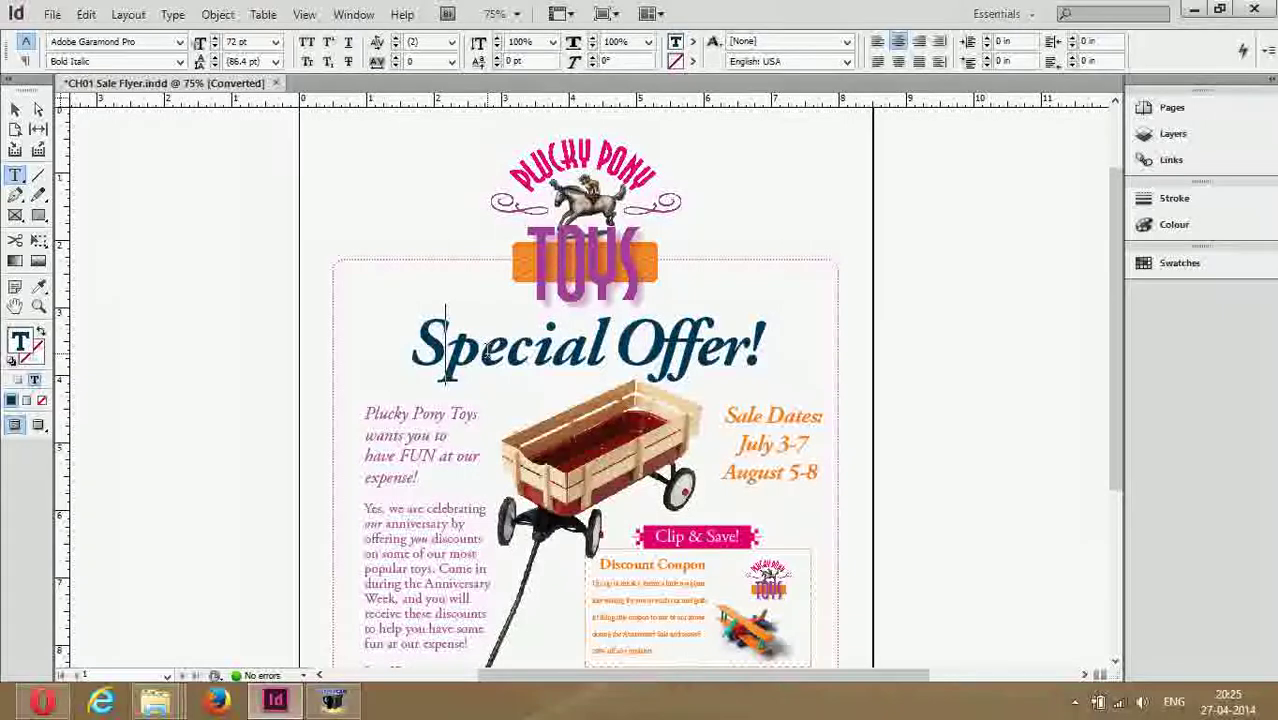
# Re-enable the Object group in the Control panel customization and review its individual options before applying
pyautogui.click(1266, 53)
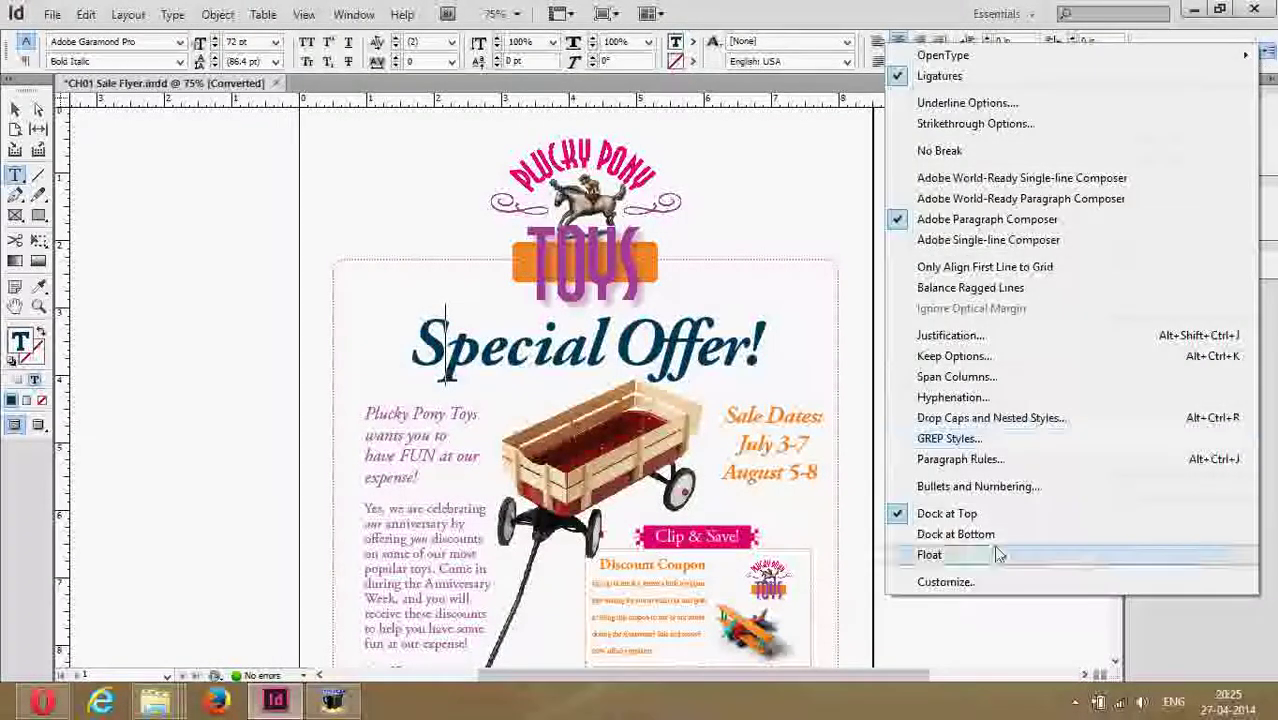
pyautogui.click(976, 580)
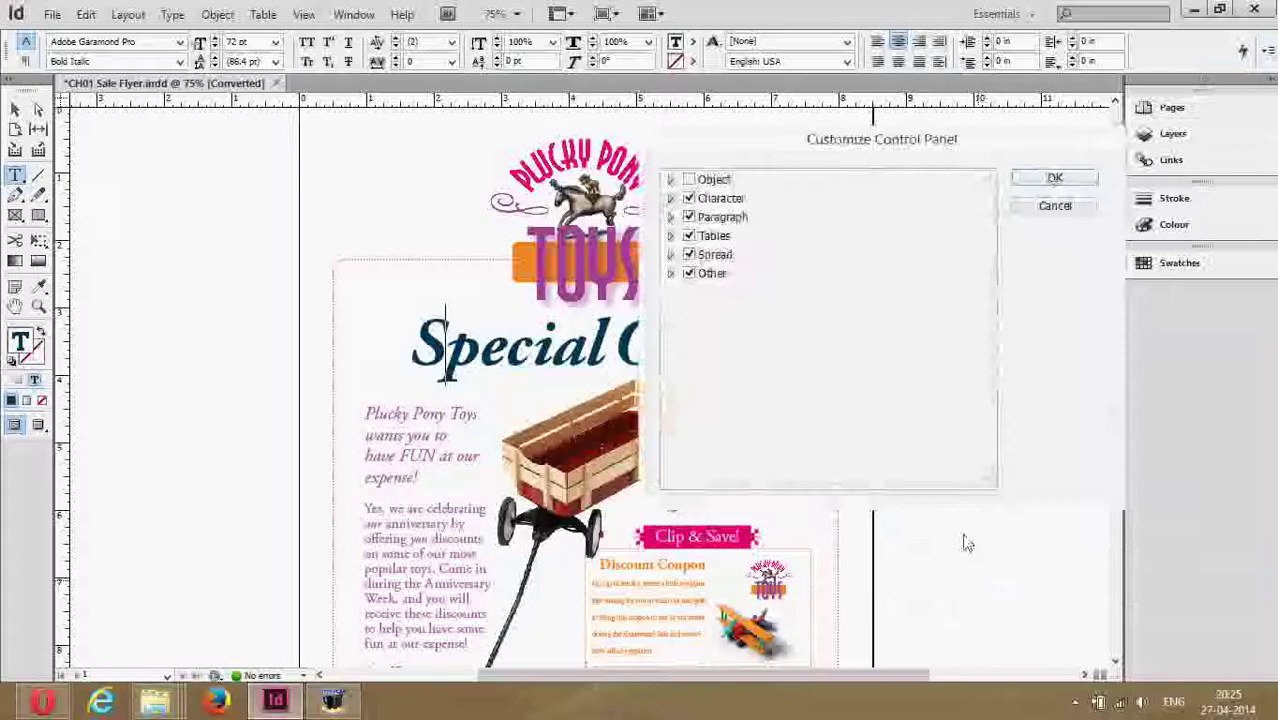
pyautogui.click(689, 180)
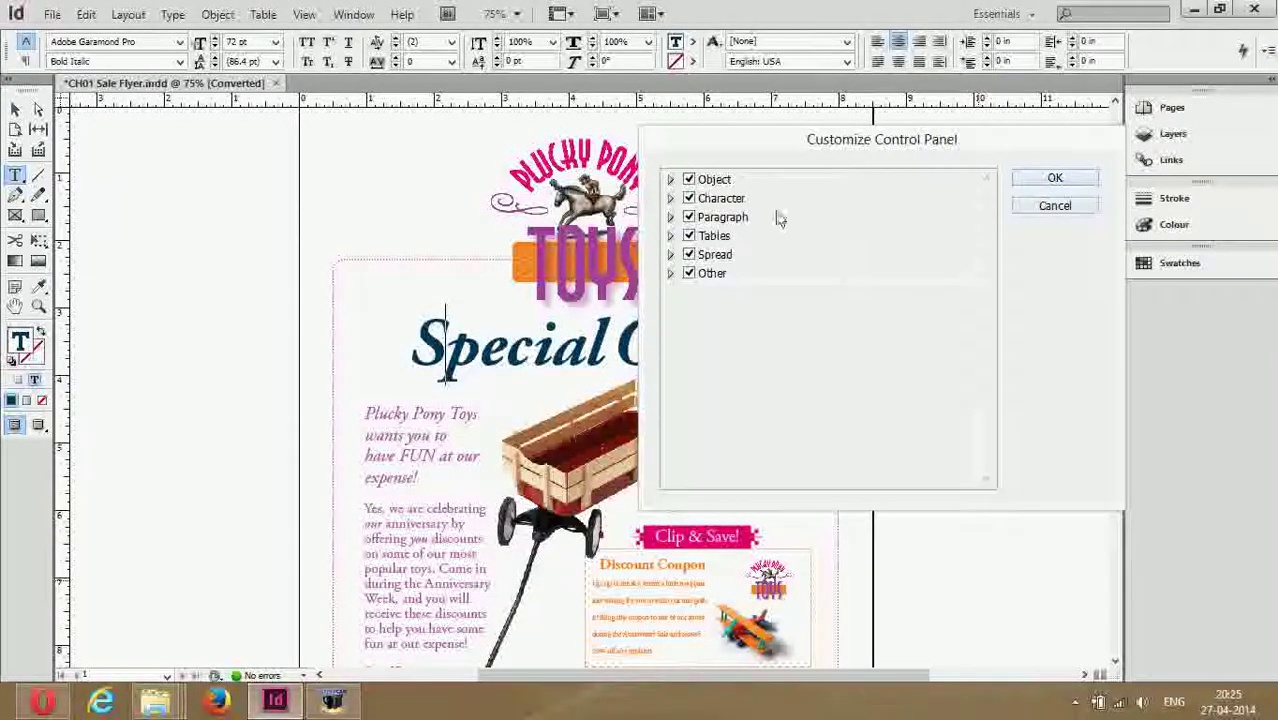
pyautogui.click(670, 180)
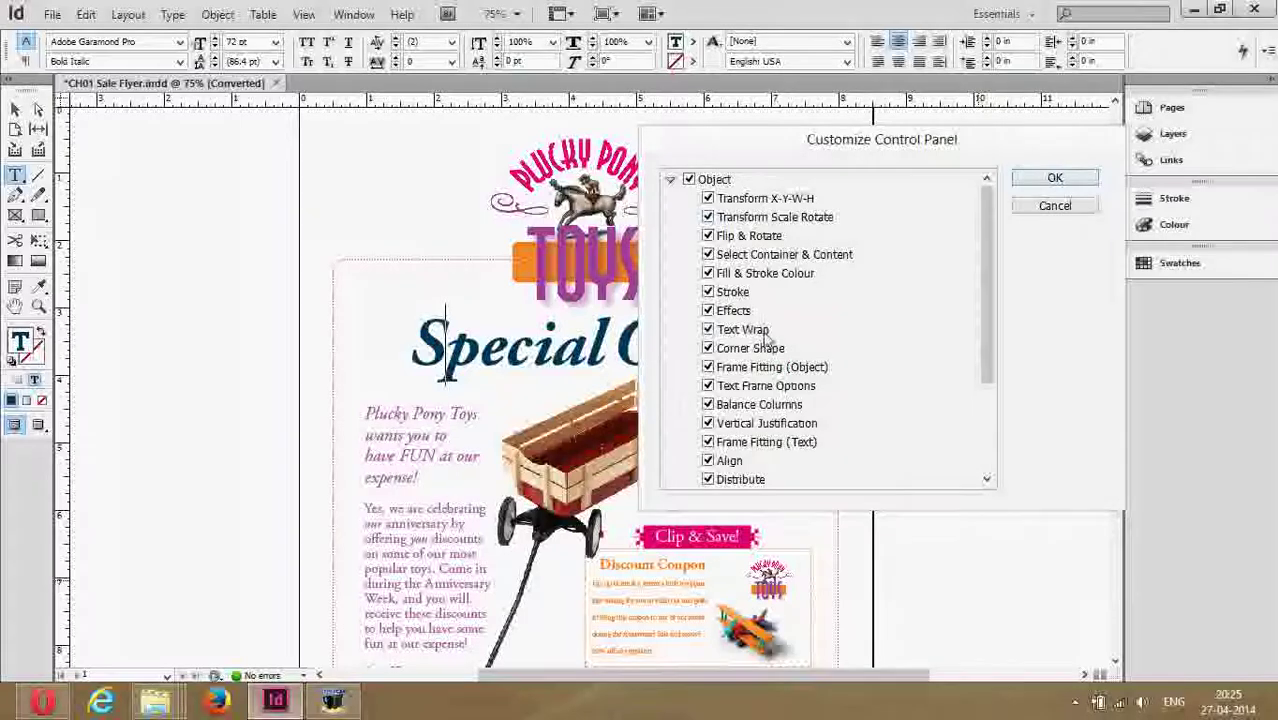
pyautogui.moveTo(975, 295)
pyautogui.mouseDown()
pyautogui.moveTo(990, 263)
pyautogui.moveTo(981, 277)
pyautogui.moveTo(971, 228)
pyautogui.mouseUp()
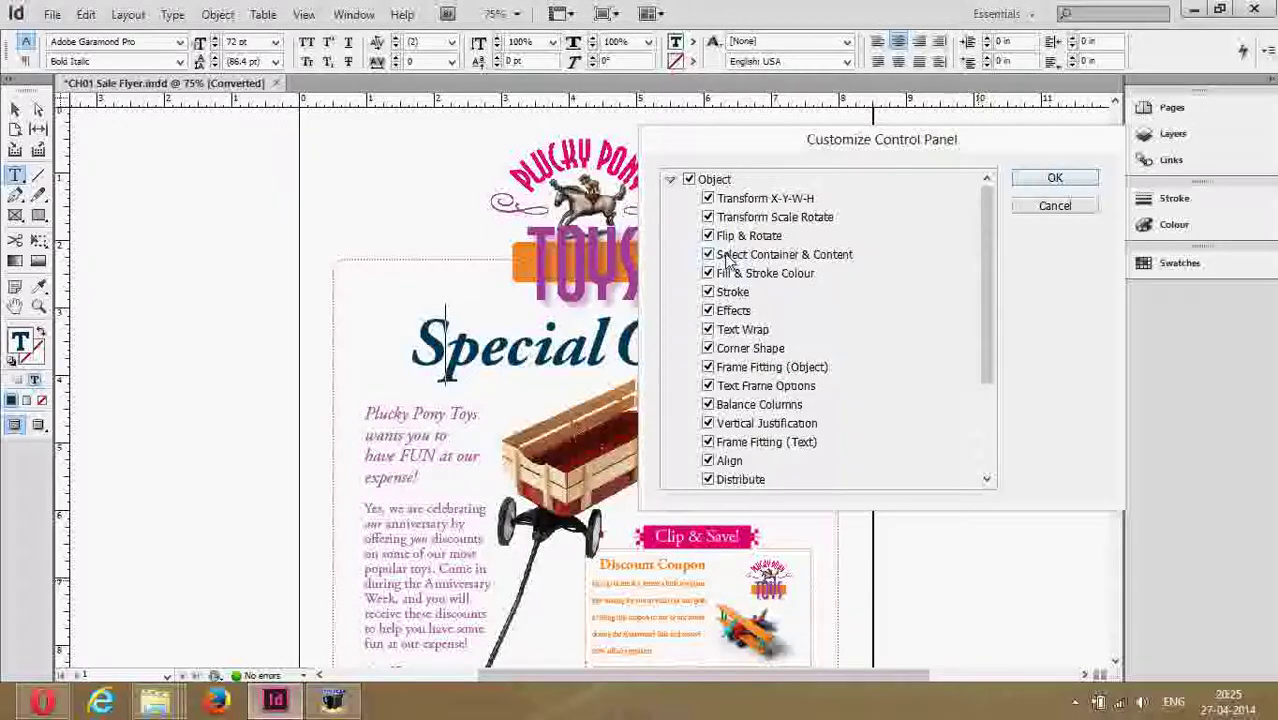
pyautogui.click(671, 181)
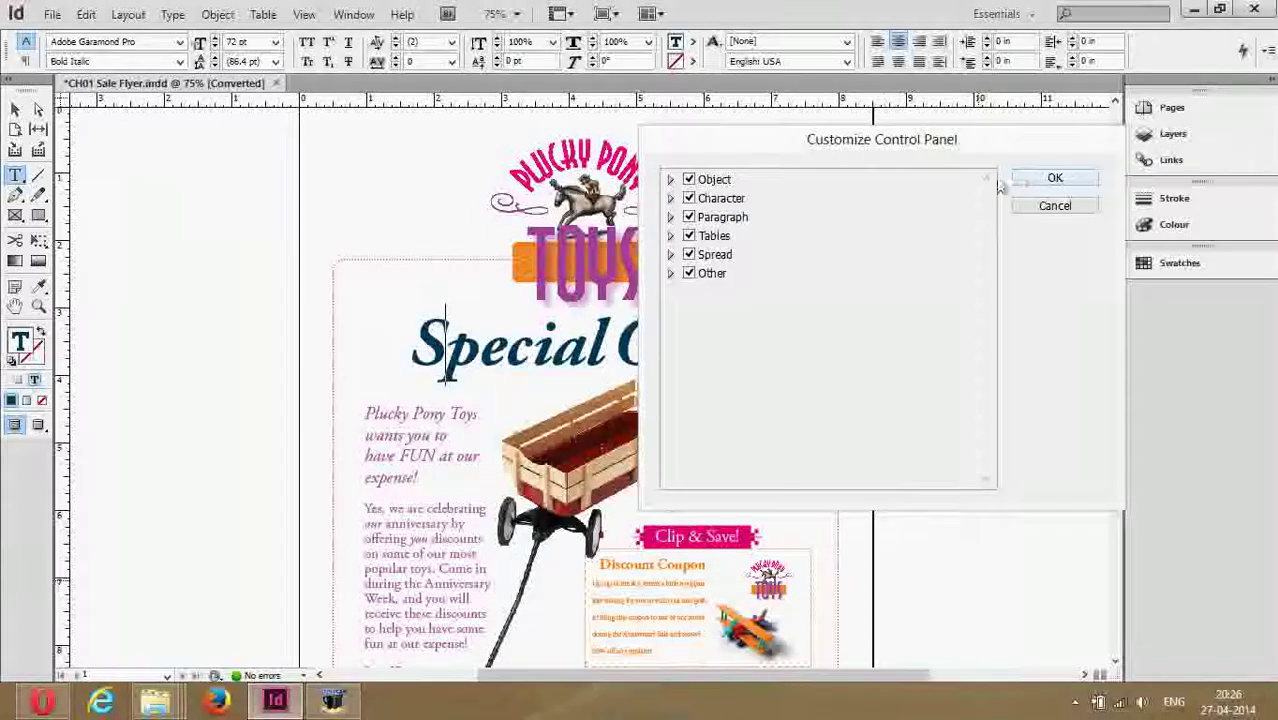
pyautogui.click(1074, 177)
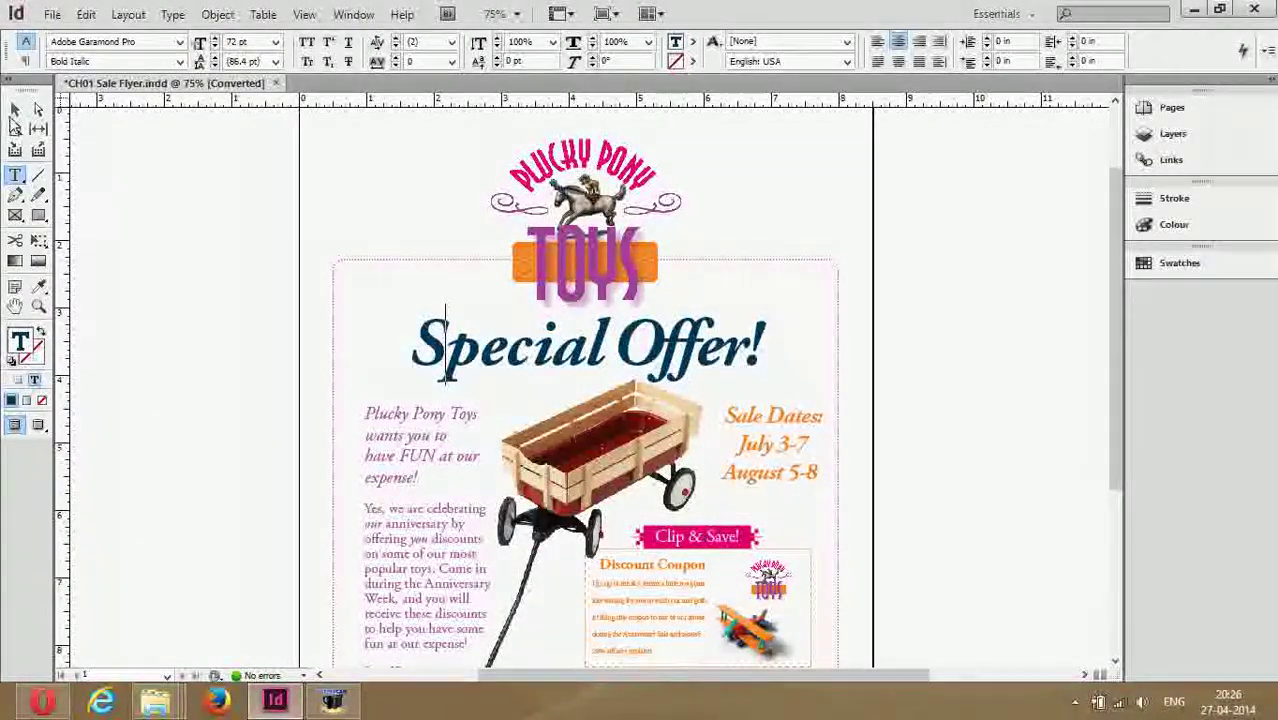
# Switch to the Selection tool and check the Control panel options for the logo and for no selection
pyautogui.click(15, 109)
pyautogui.click(125, 208)
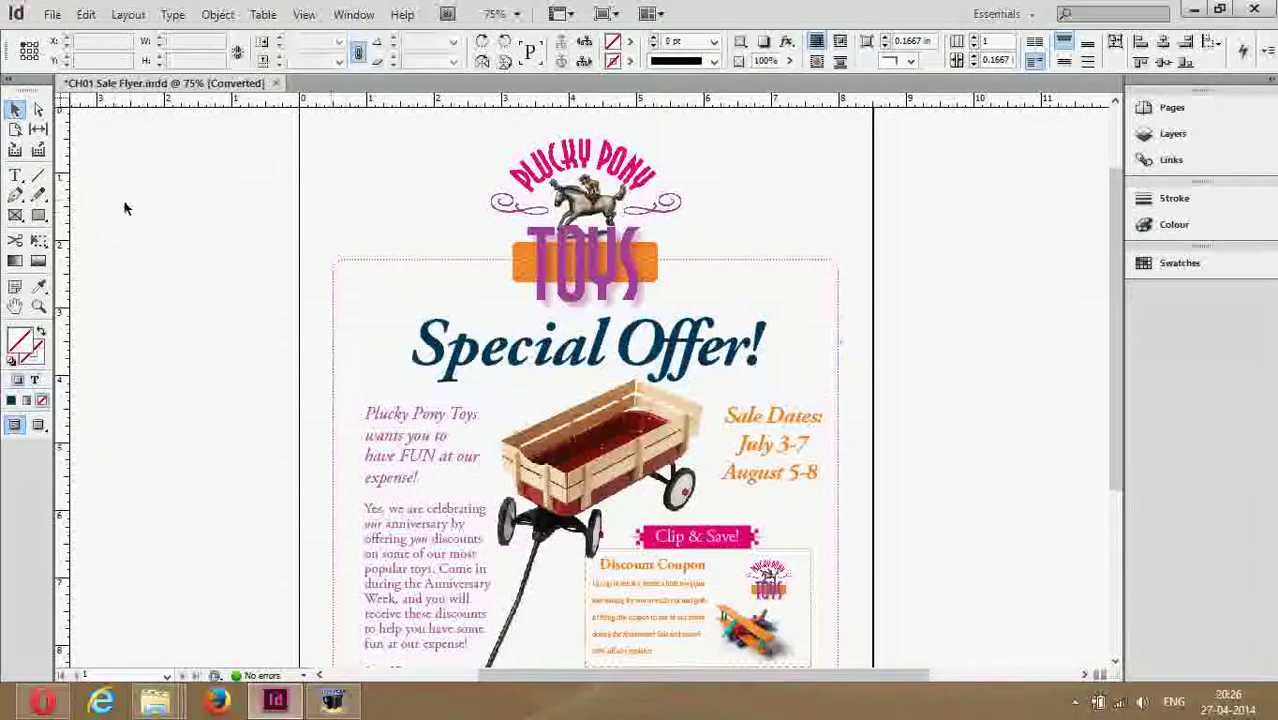
pyautogui.click(583, 224)
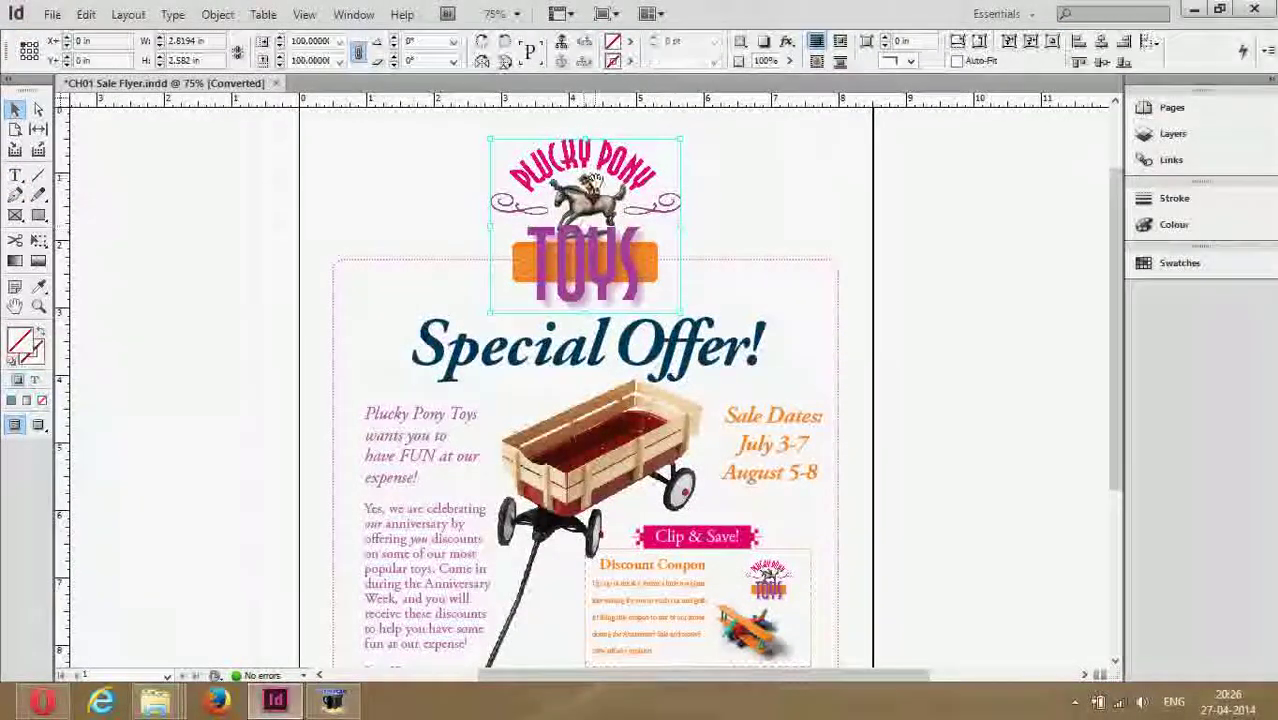
pyautogui.moveTo(585, 215); pyautogui.dragTo(622, 208)
pyautogui.click(778, 234)
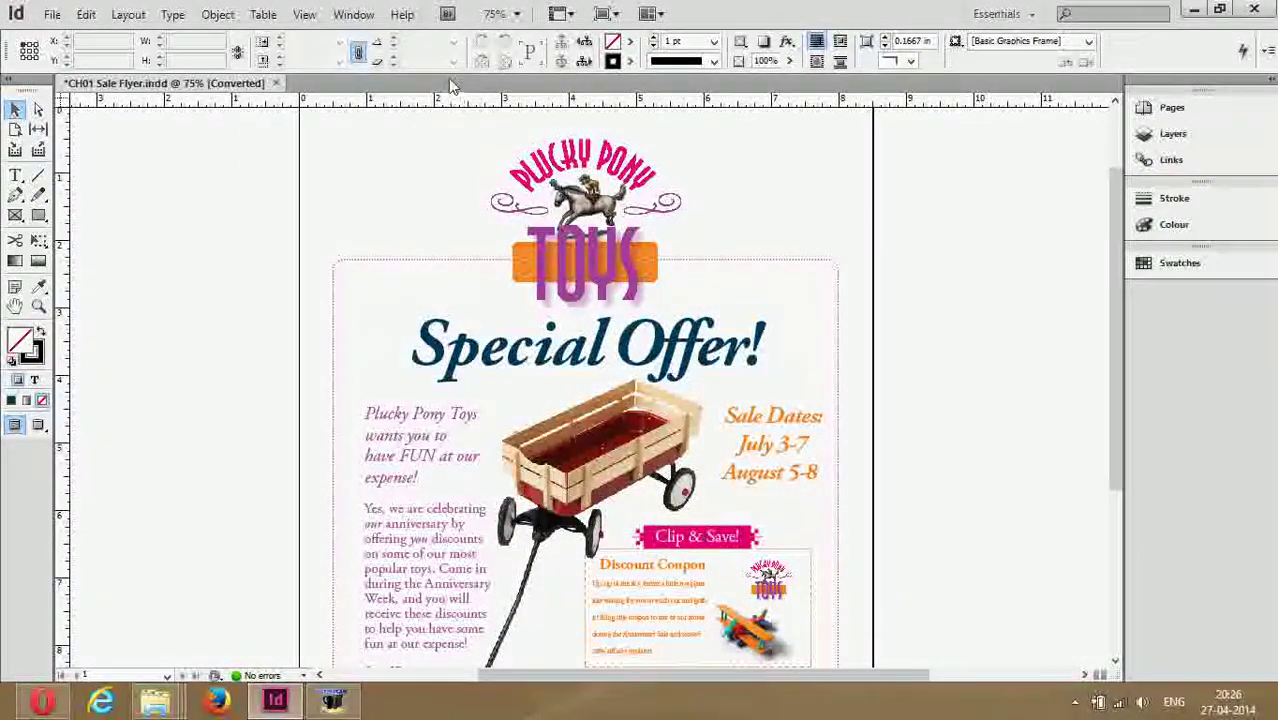
# Show the Tool Hints panel and place it on the empty pasteboard beside the flyer
pyautogui.click(360, 15)
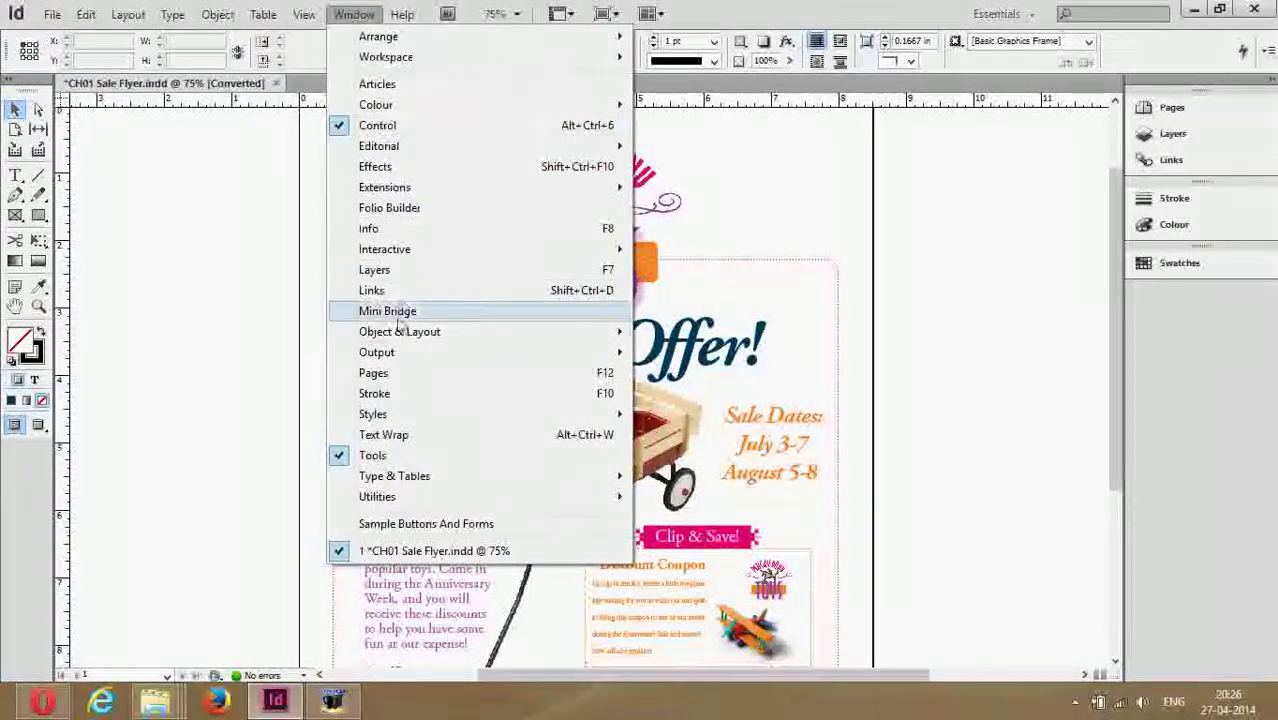
pyautogui.moveTo(400, 500)
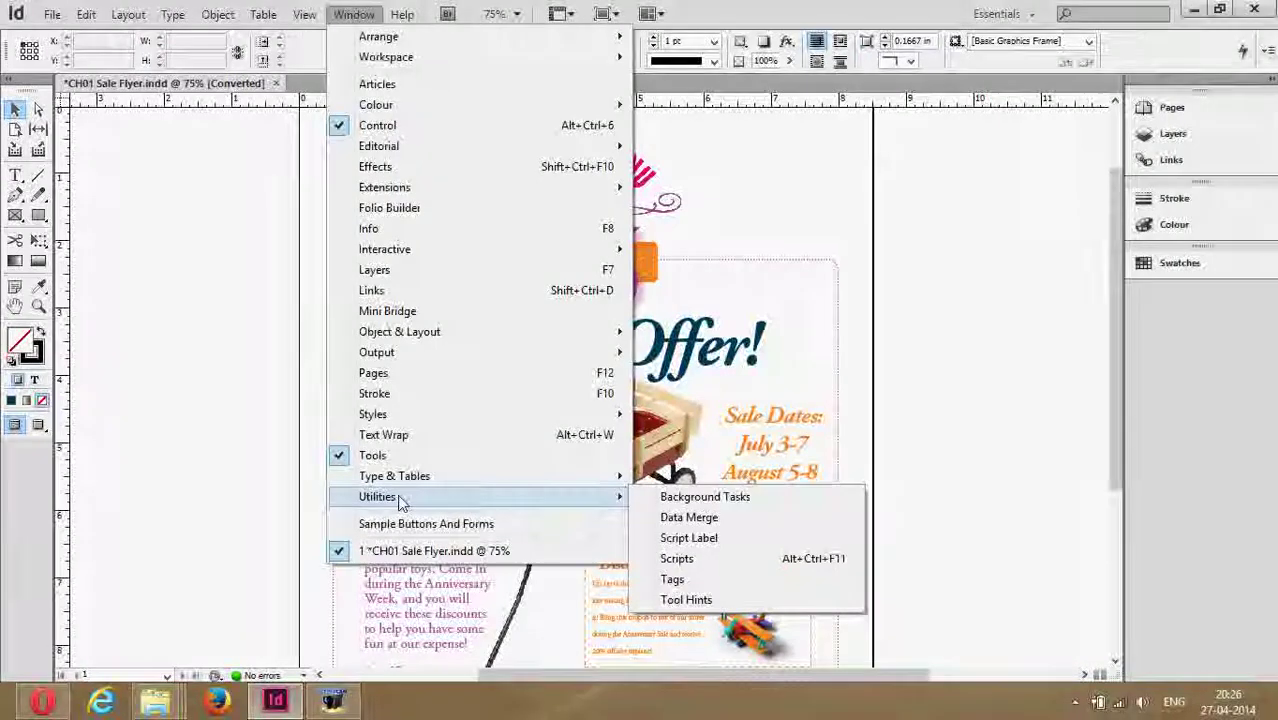
pyautogui.click(687, 601)
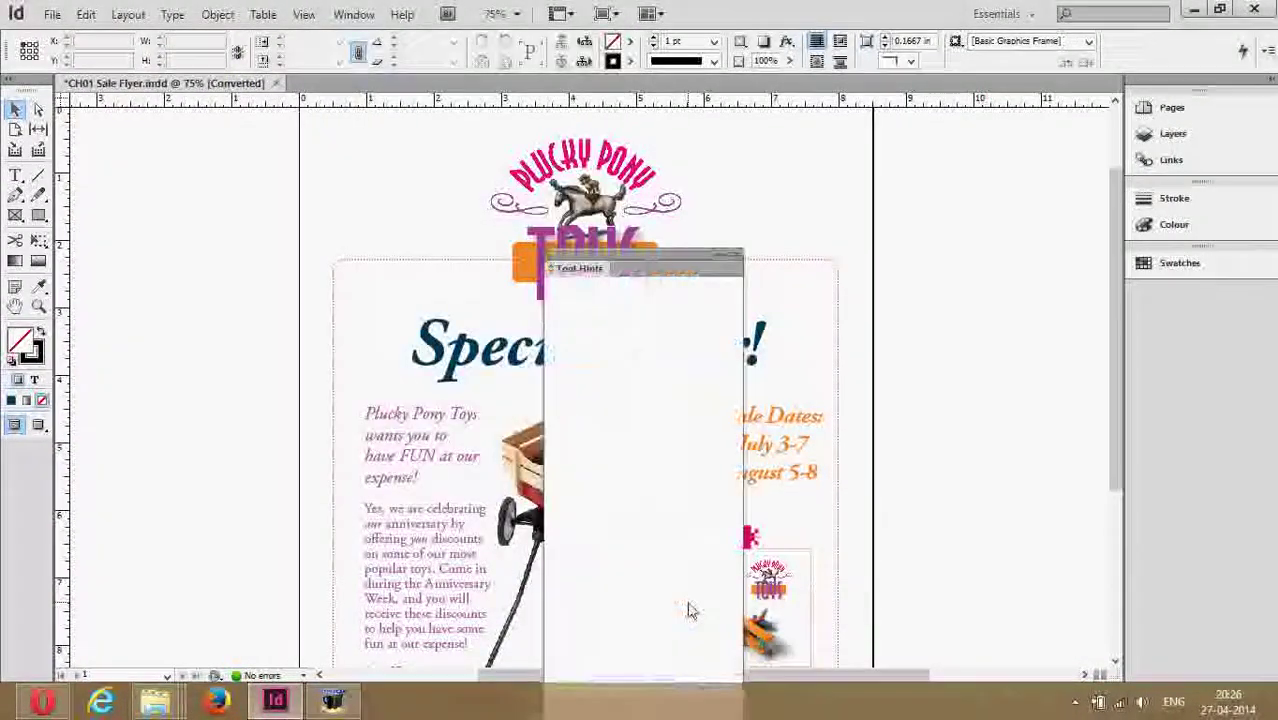
pyautogui.moveTo(650, 260); pyautogui.dragTo(990, 127)
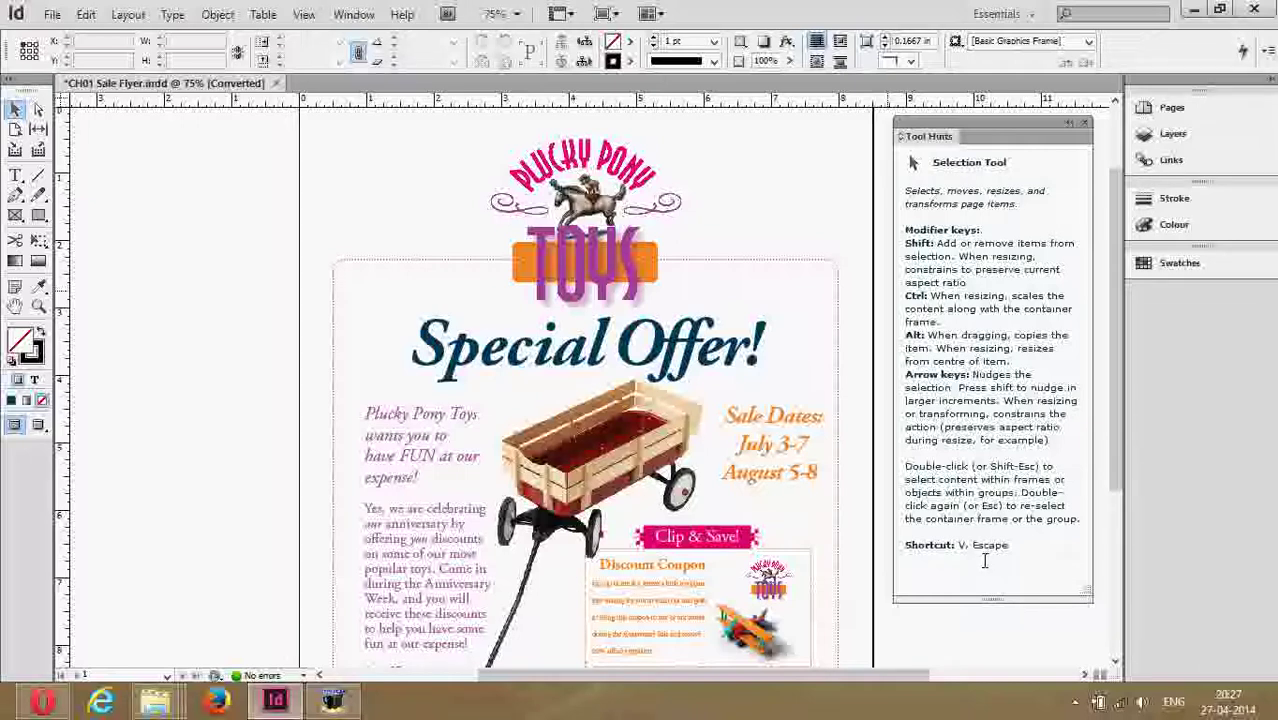
# Read the tool hints for the Direct Selection, Scissors, Eyedropper and Pencil tools, leaving the Pencil tool active
pyautogui.moveTo(38, 112)
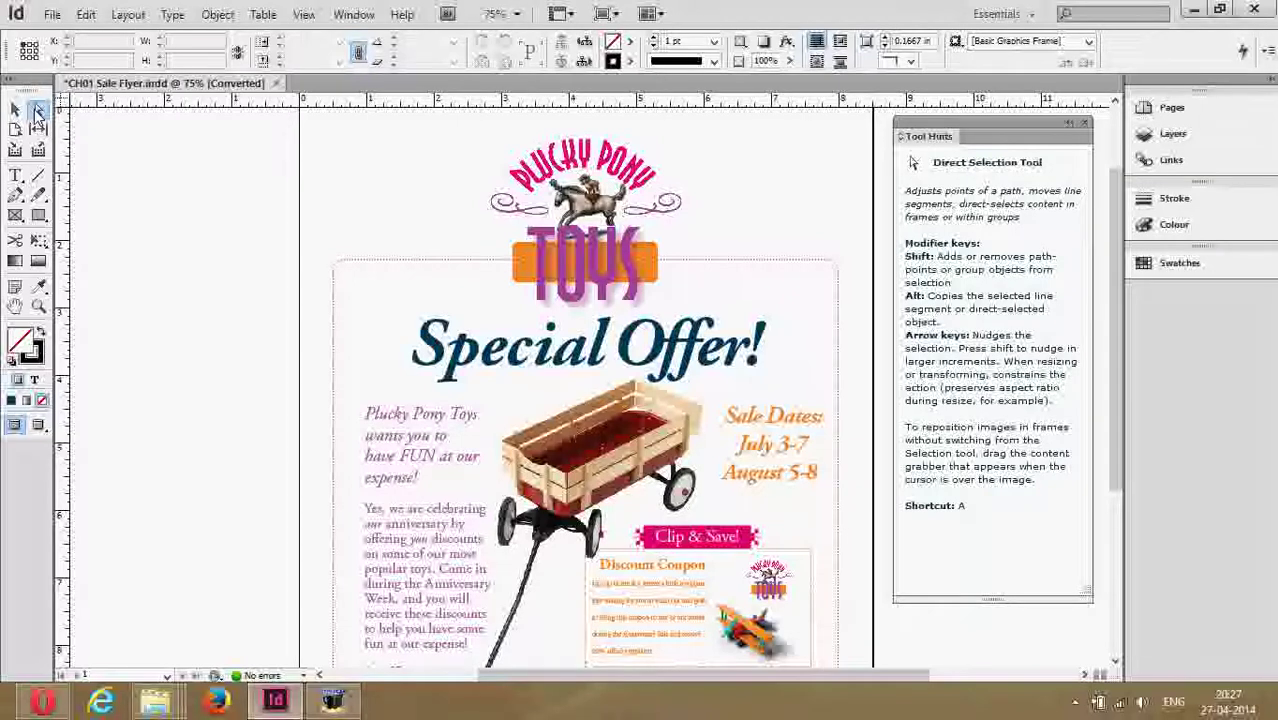
pyautogui.click(38, 112)
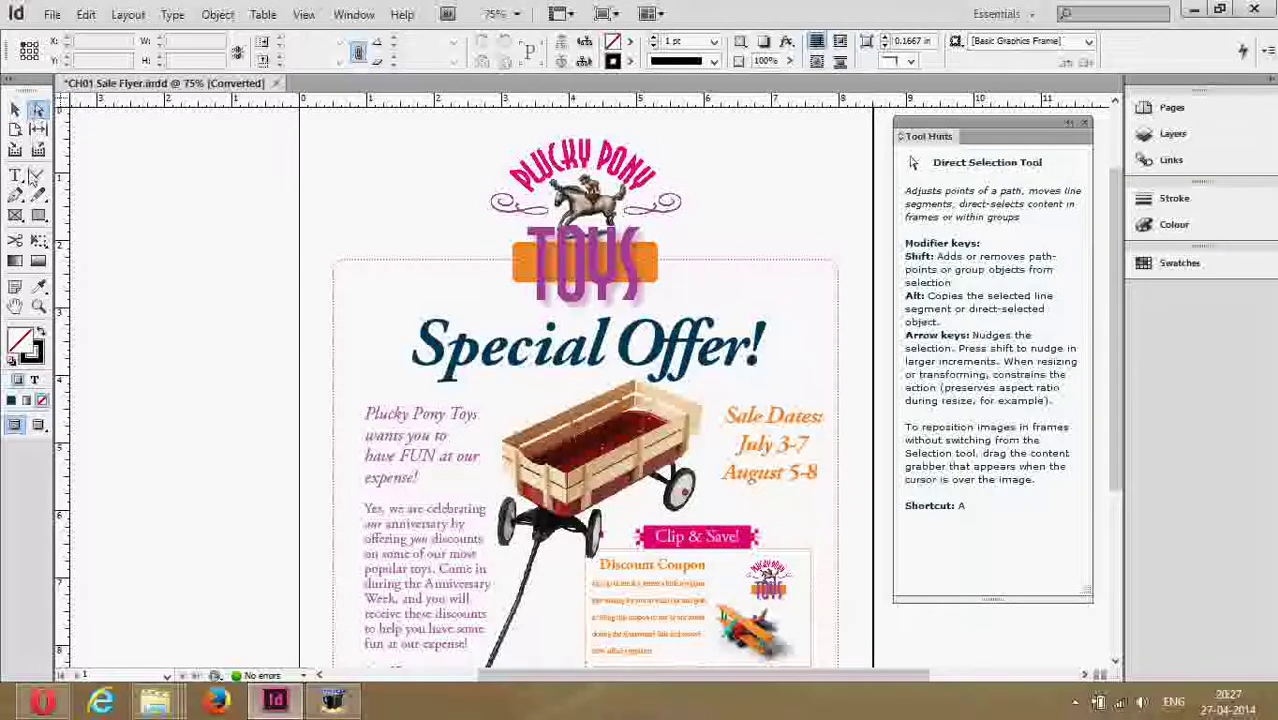
pyautogui.click(16, 243)
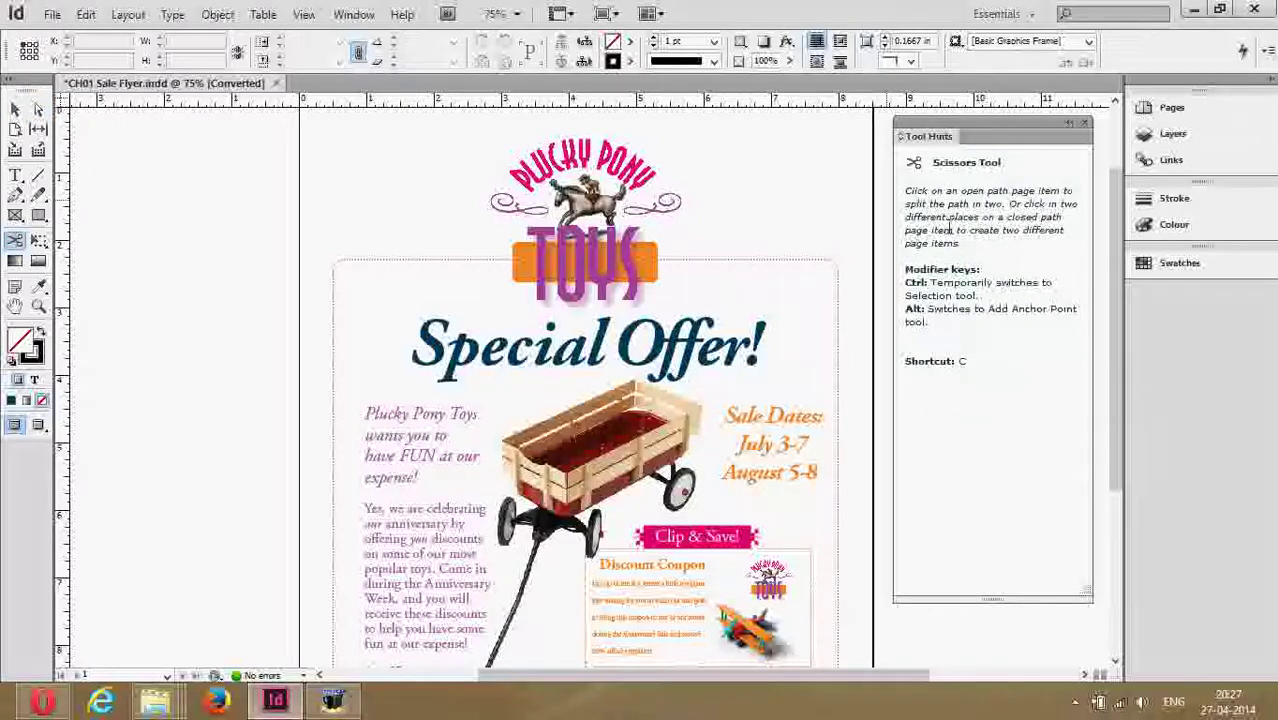
pyautogui.moveTo(37, 297)
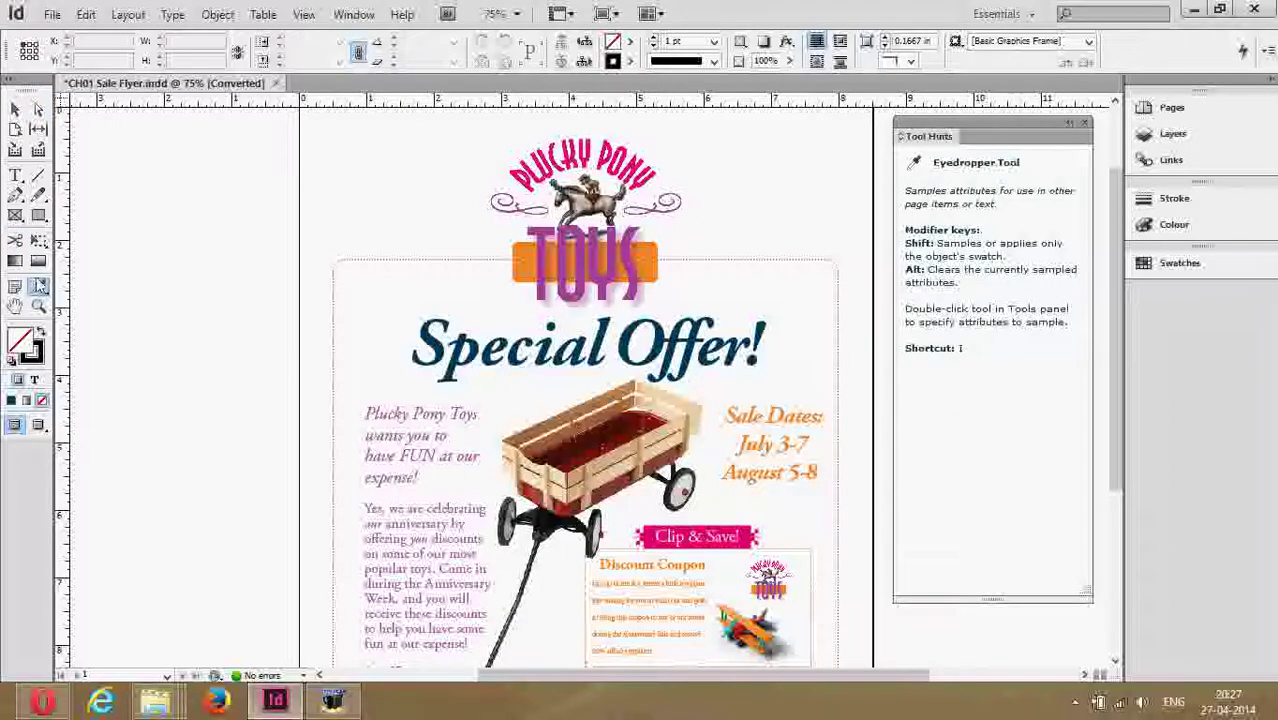
pyautogui.moveTo(40, 217)
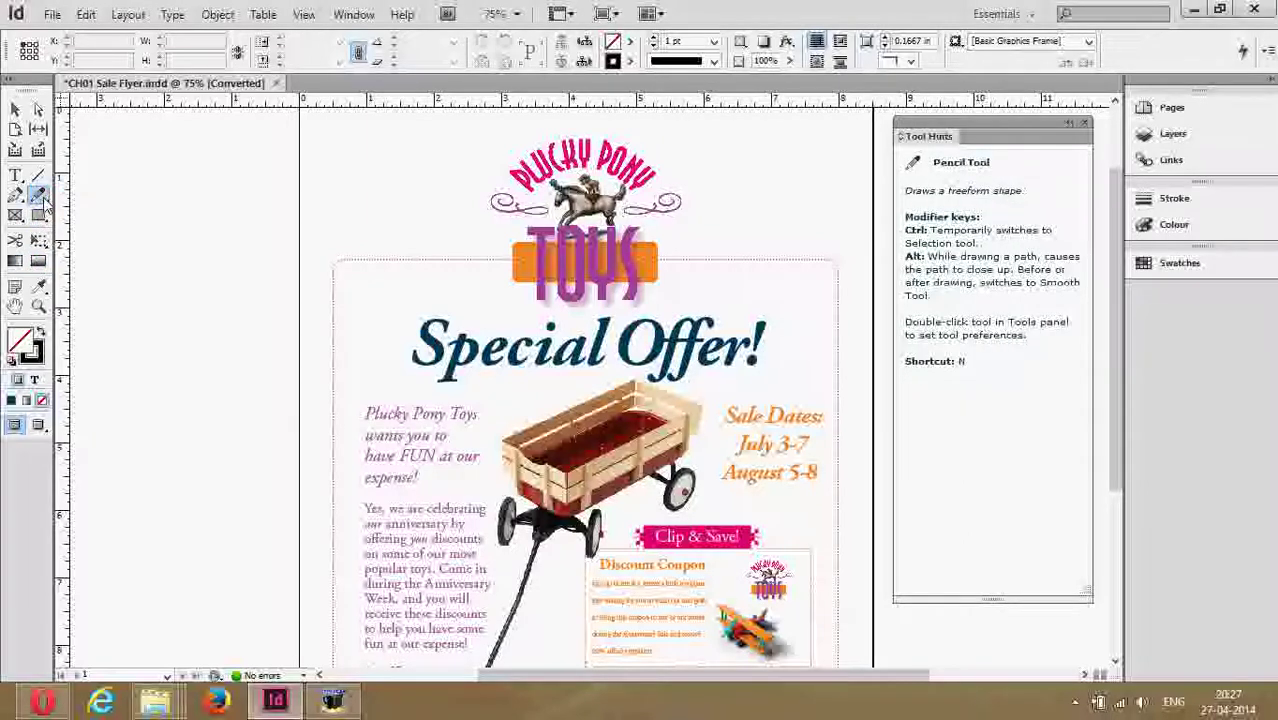
pyautogui.click(42, 199)
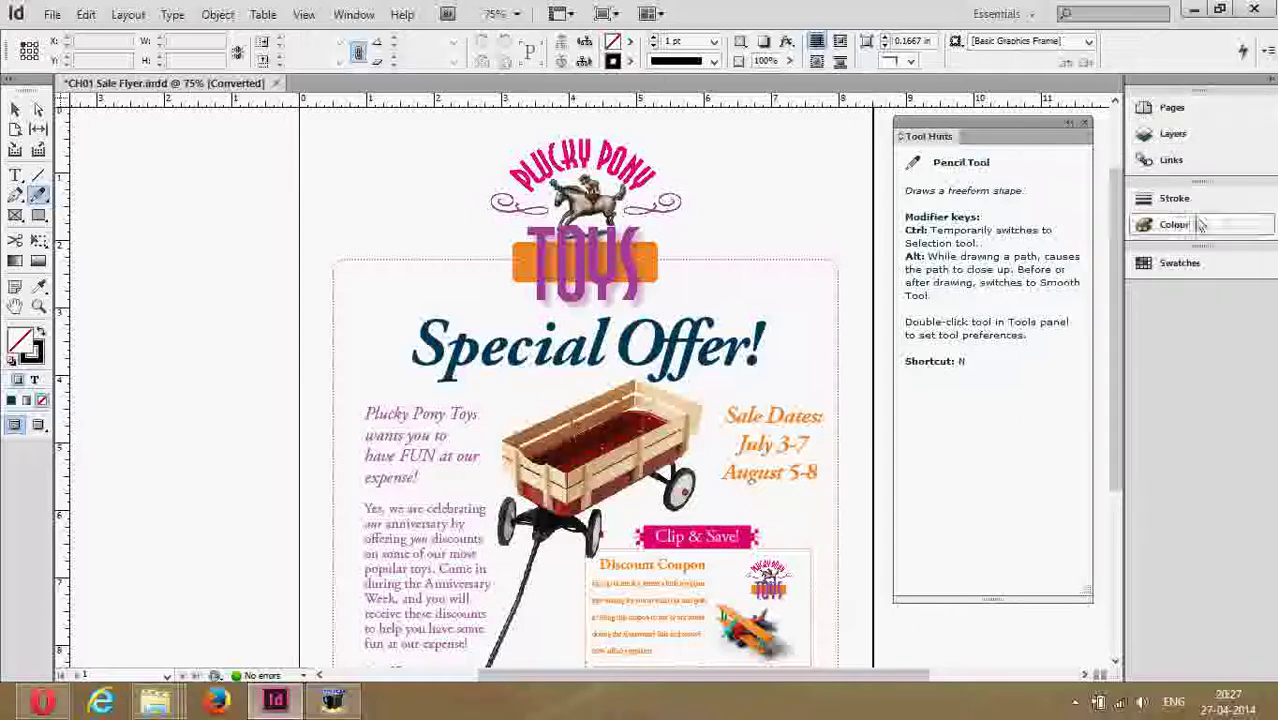
# Dock the Tool Hints panel beneath Swatches as its own group and expand it
pyautogui.moveTo(1025, 133); pyautogui.dragTo(1011, 155)
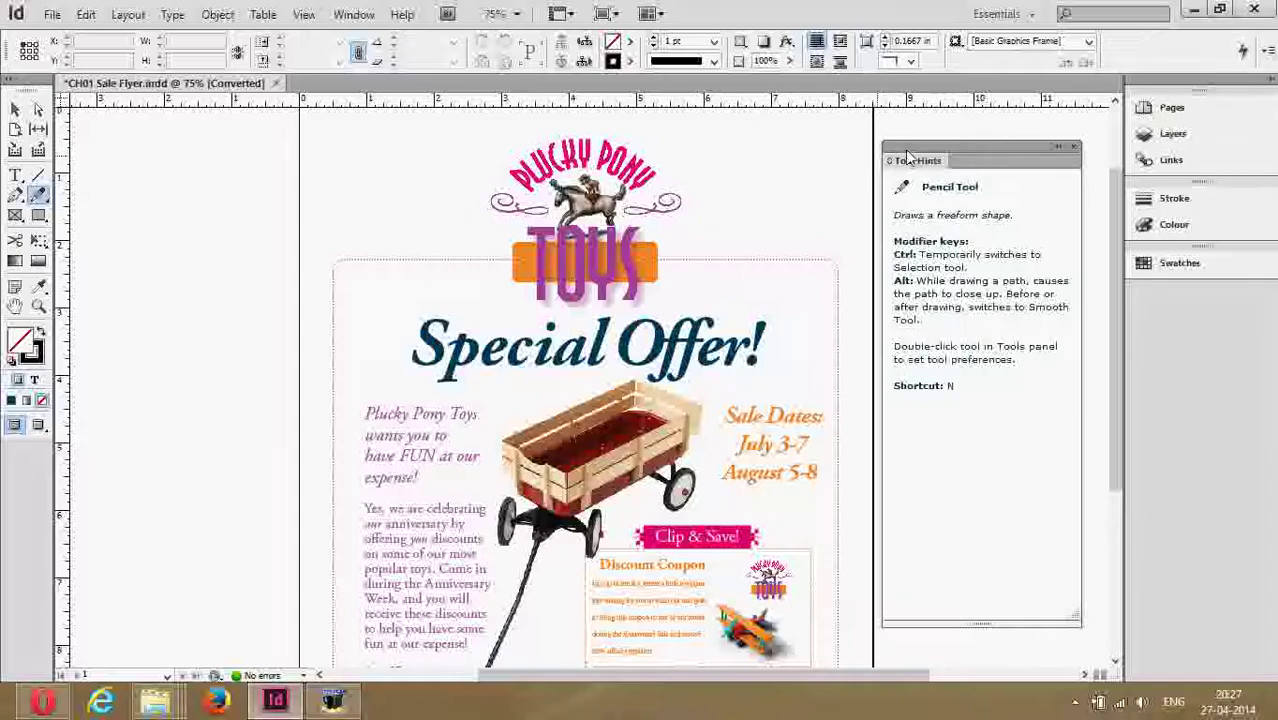
pyautogui.moveTo(910, 150); pyautogui.dragTo(1166, 289)
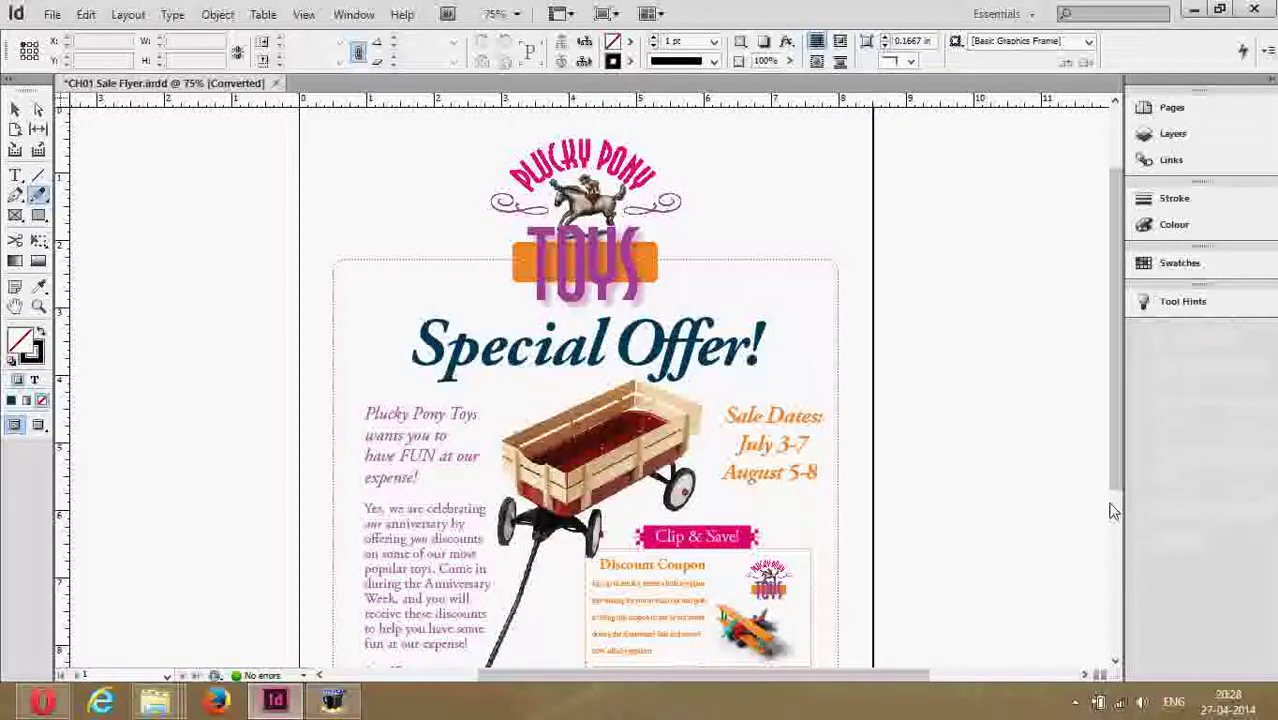
pyautogui.click(1200, 311)
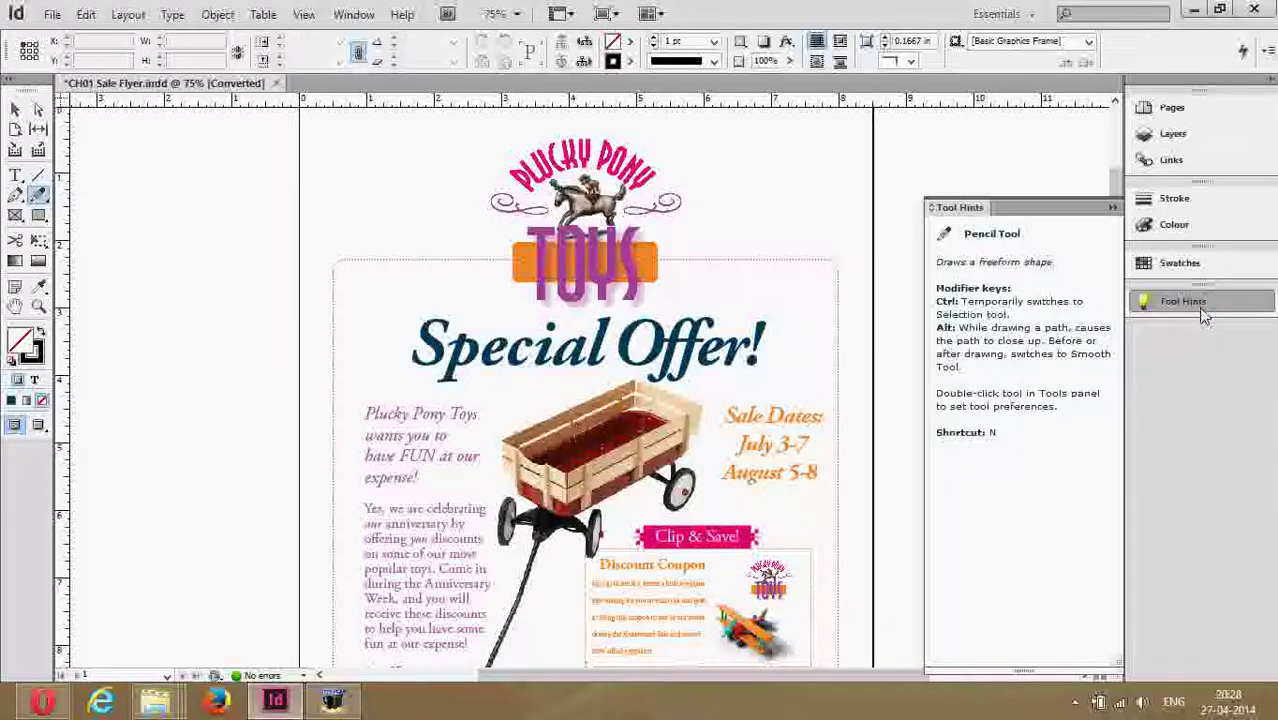
# Collapse the Tool Hints panel back into the dock and activate the Selection tool
pyautogui.click(1204, 315)
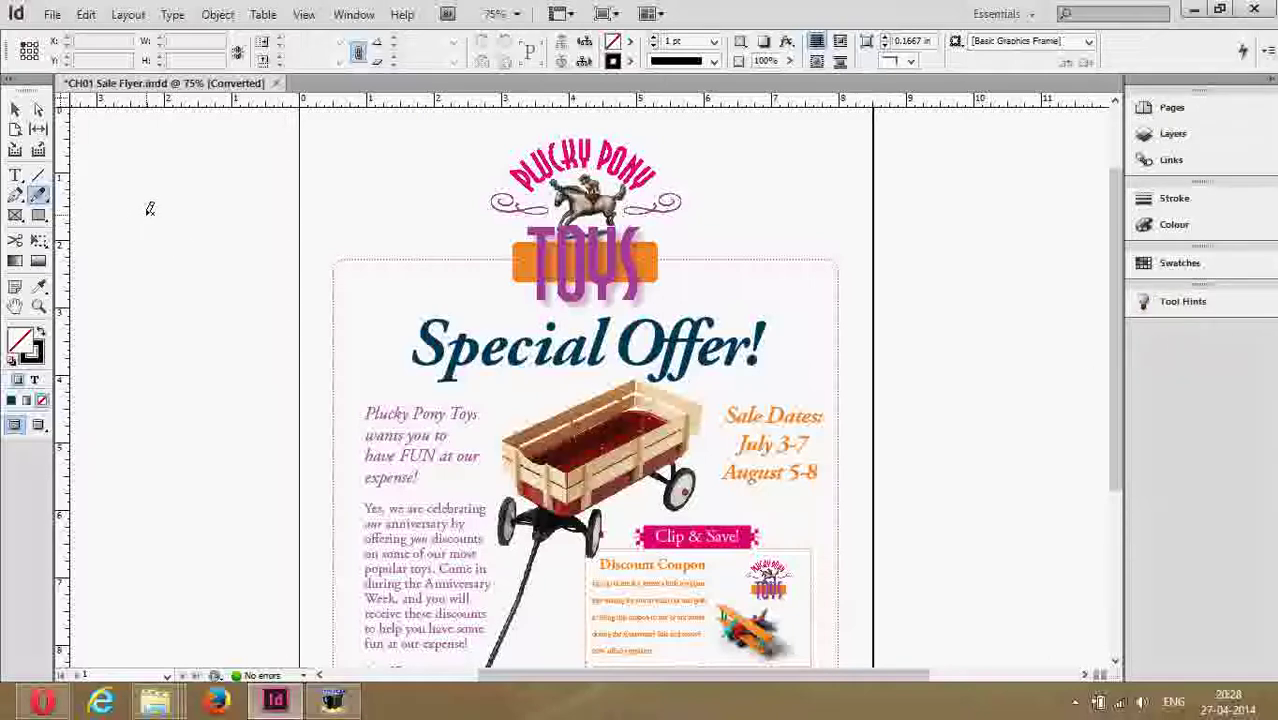
pyautogui.click(16, 111)
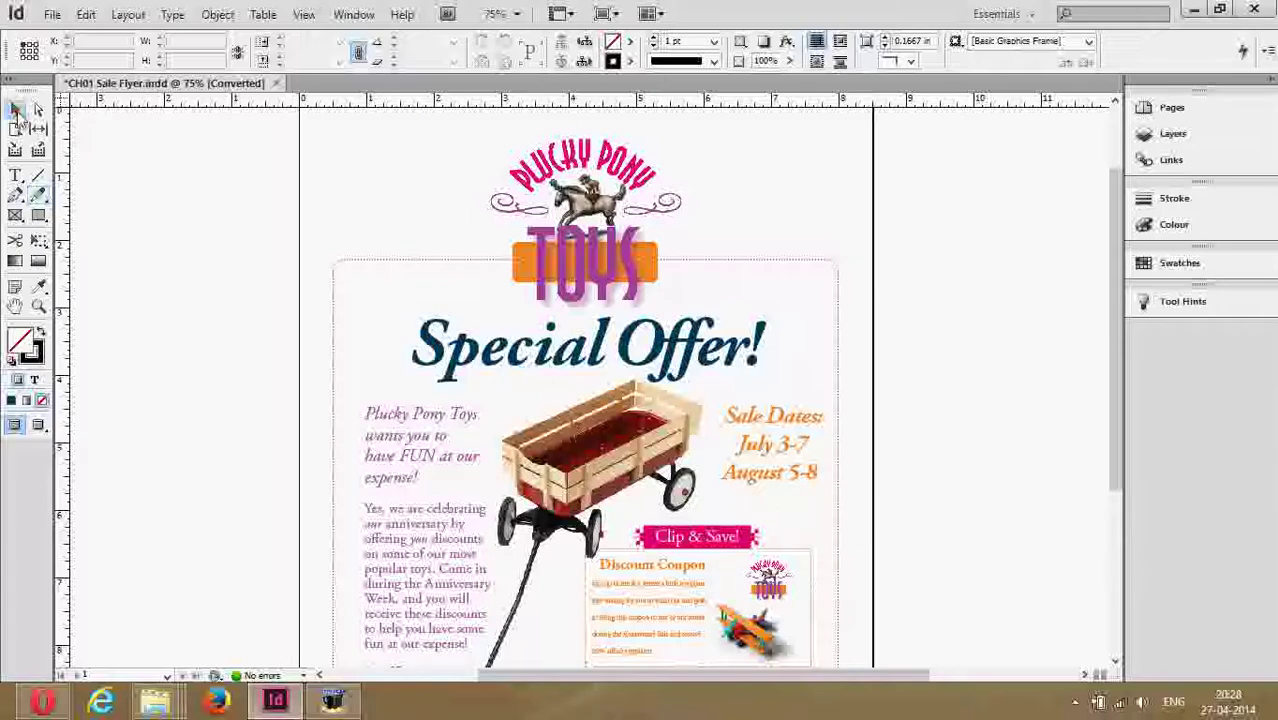
pyautogui.click(85, 15)
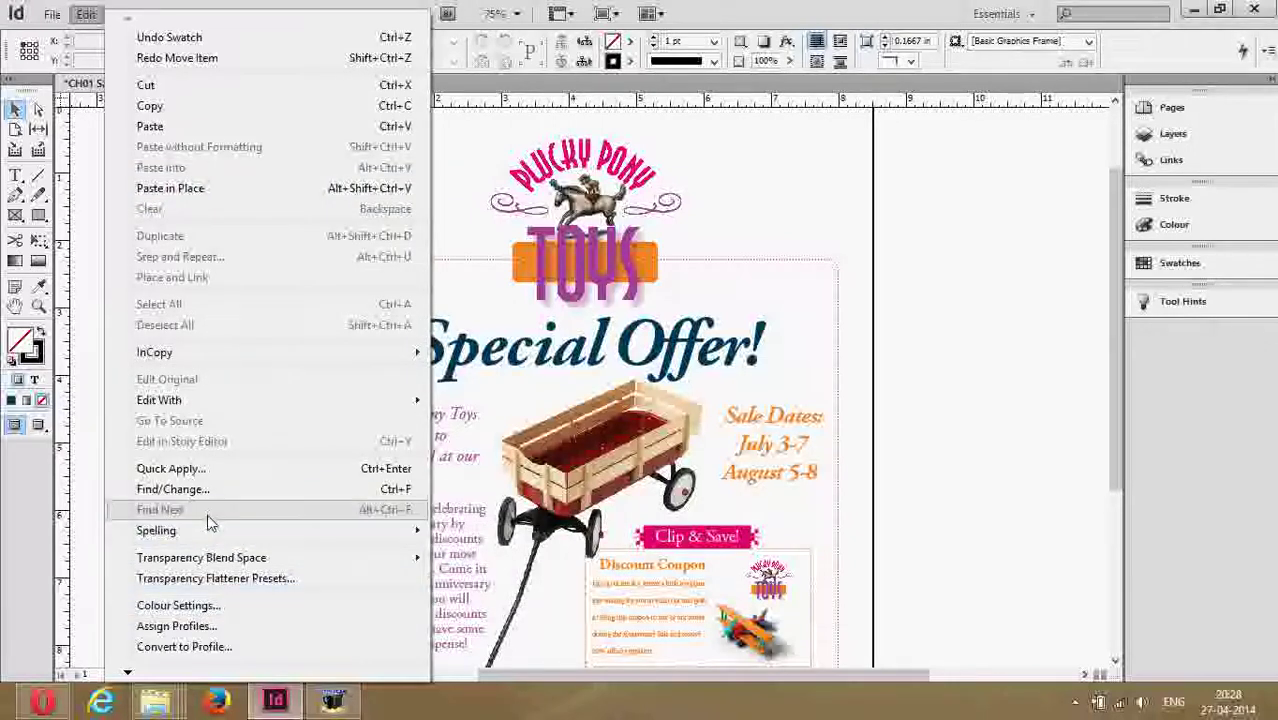
pyautogui.click(80, 143)
pyautogui.click(140, 16)
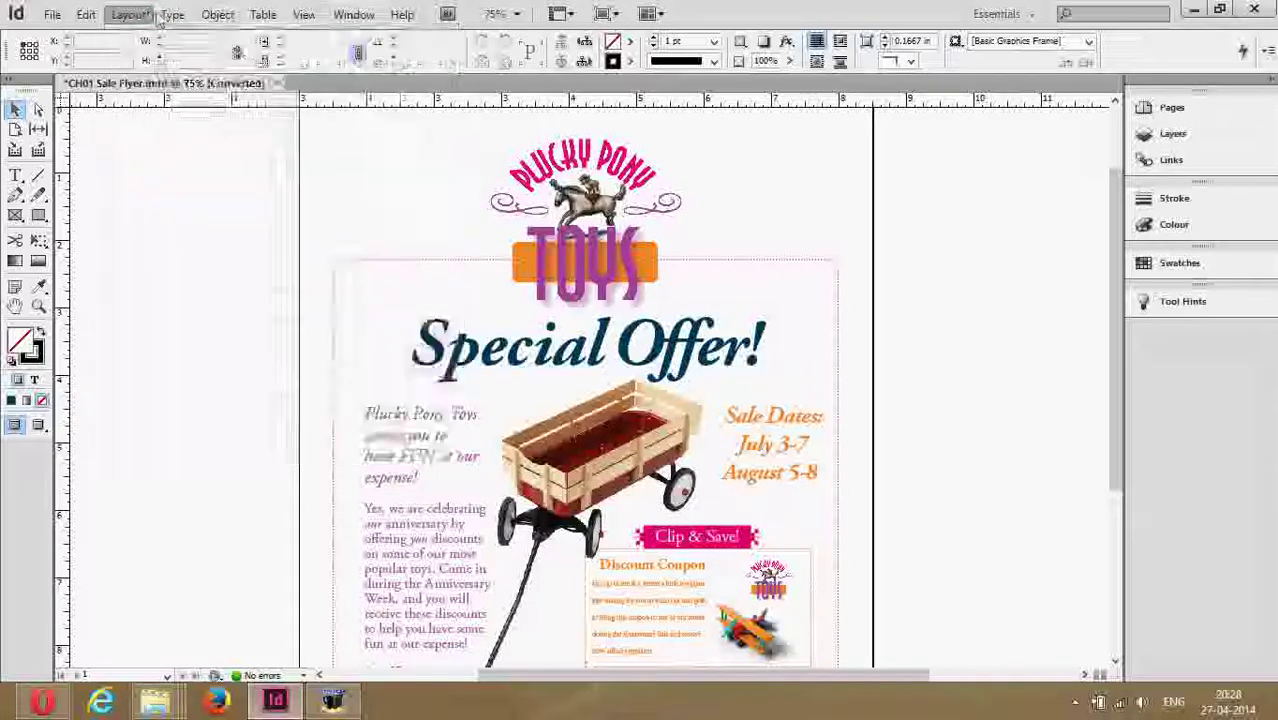
pyautogui.click(172, 15)
pyautogui.click(50, 15)
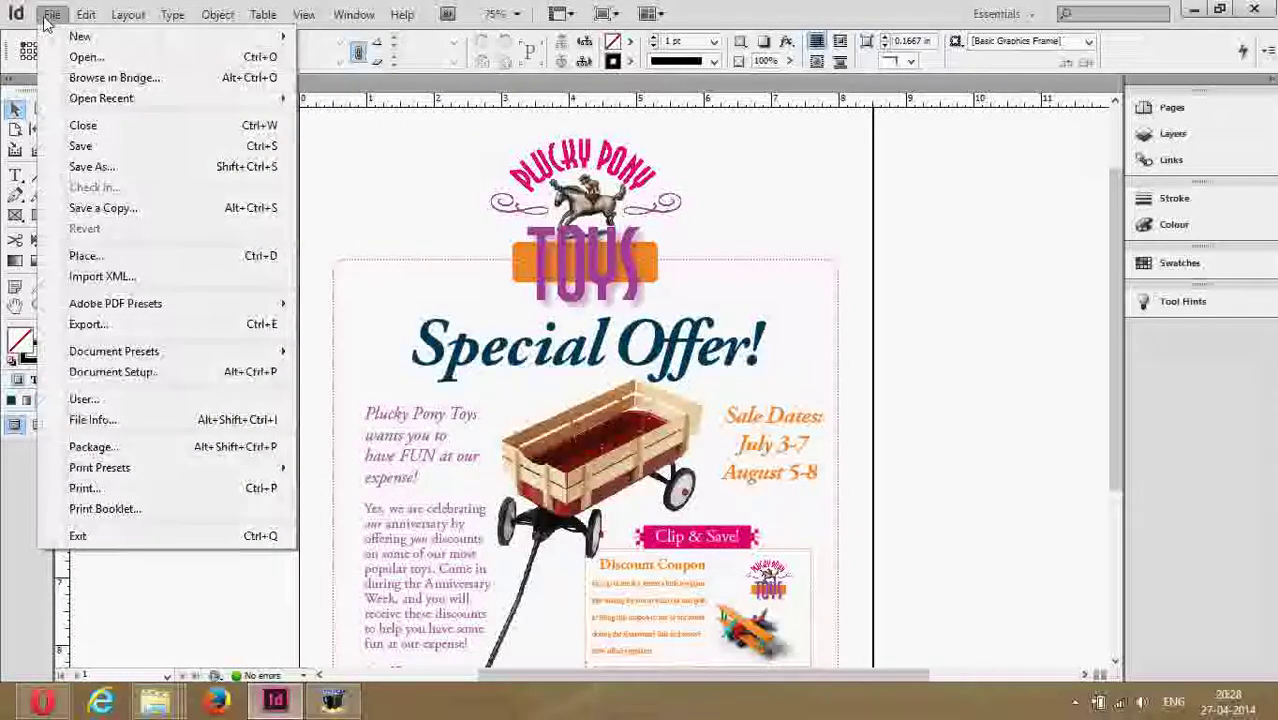
pyautogui.click(86, 14)
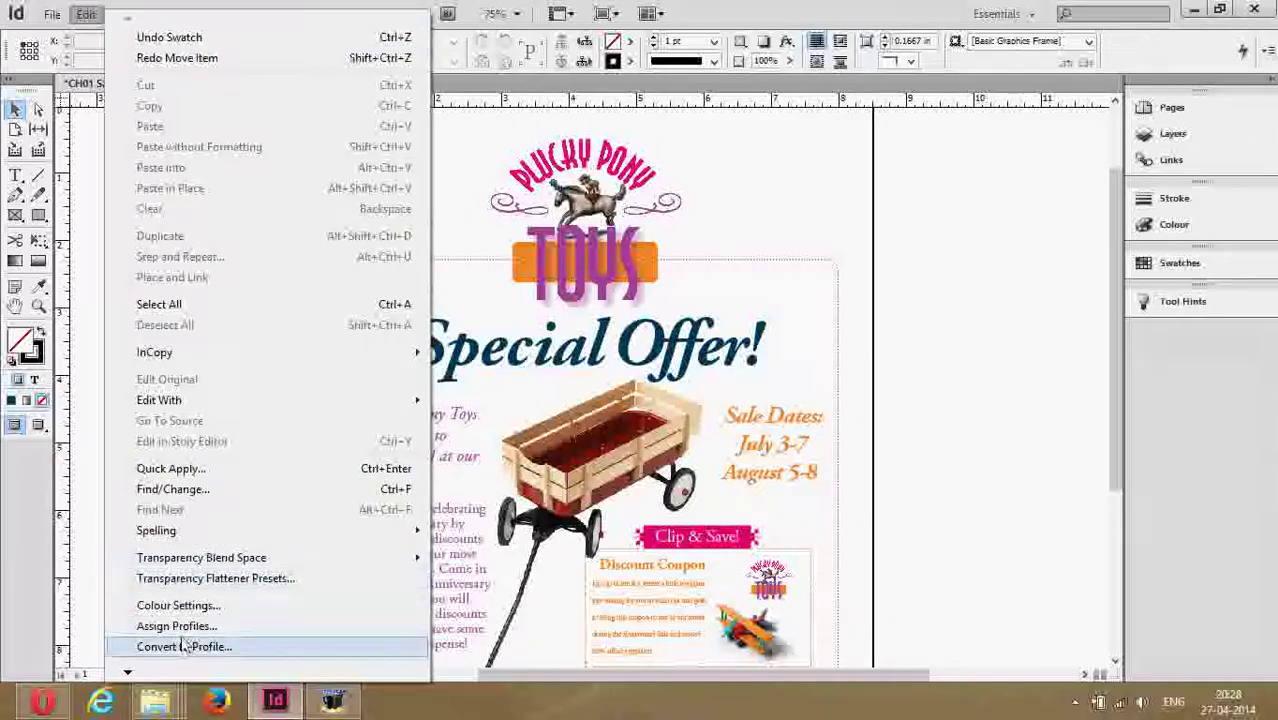
pyautogui.moveTo(128, 677)
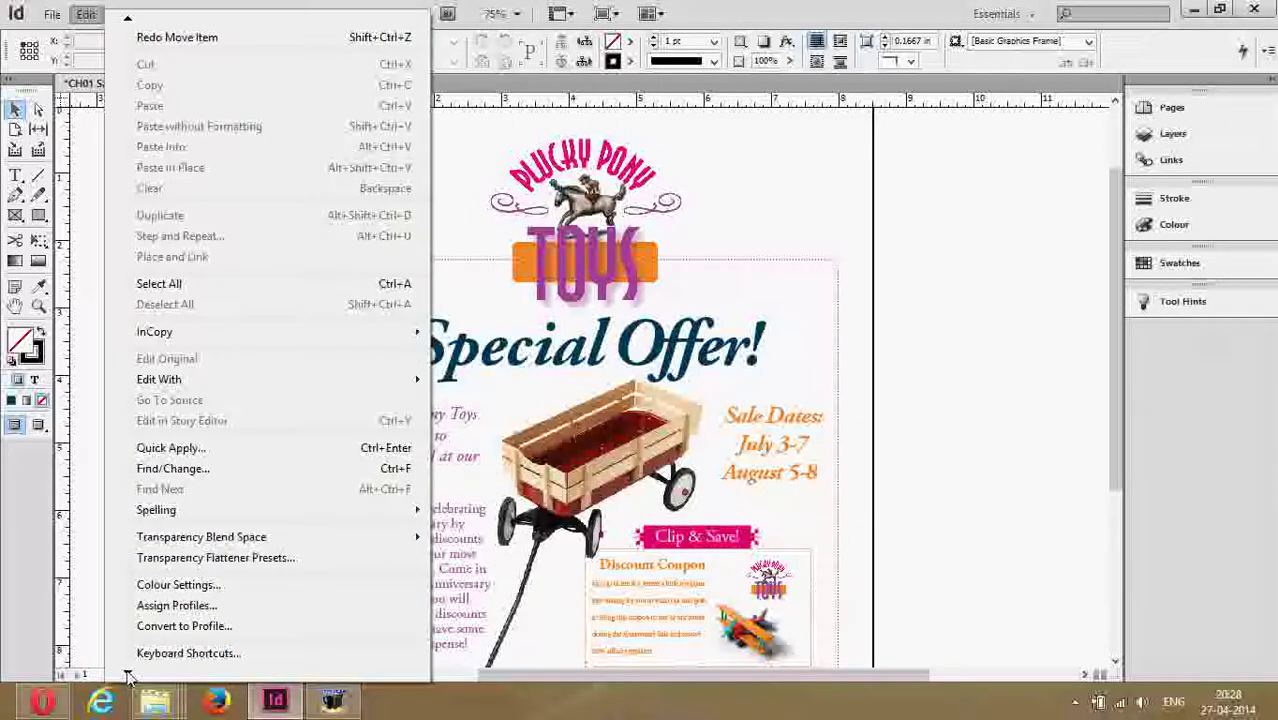
pyautogui.click(86, 14)
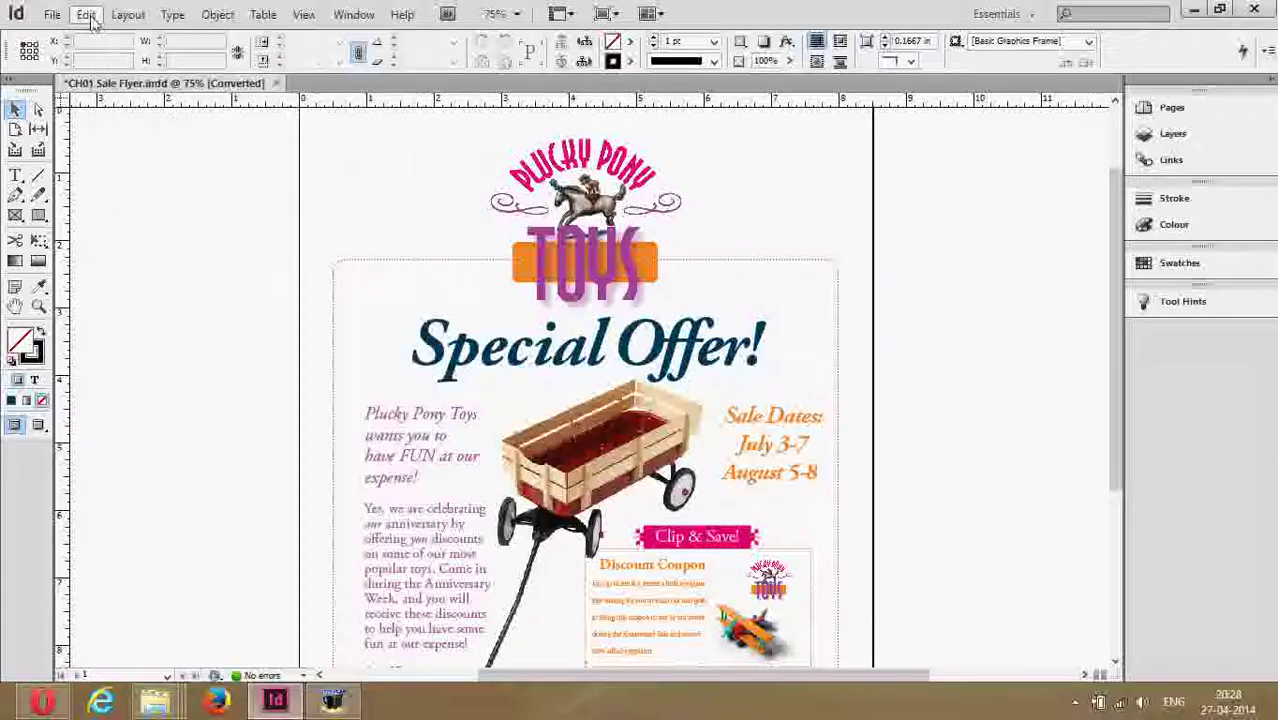
# Open the Keyboard Shortcuts editor, move it higher on the screen and browse the commands of the File Menu product area
pyautogui.click(92, 16)
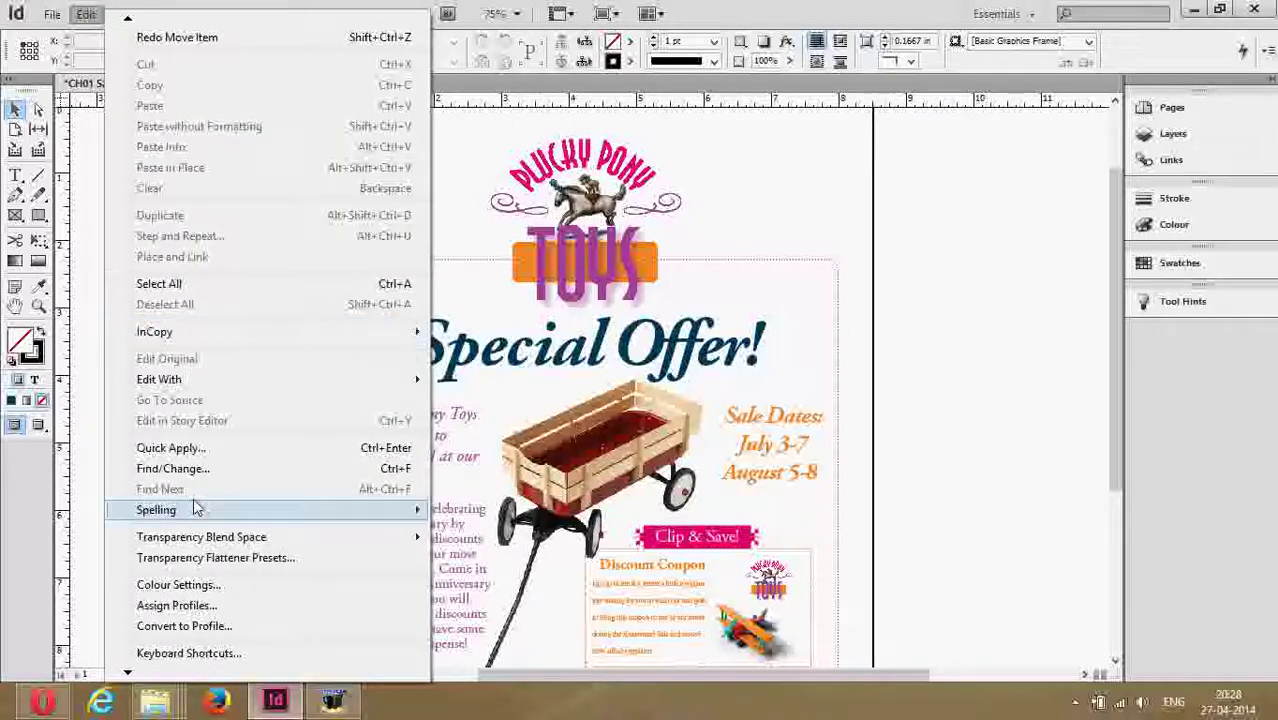
pyautogui.moveTo(128, 677)
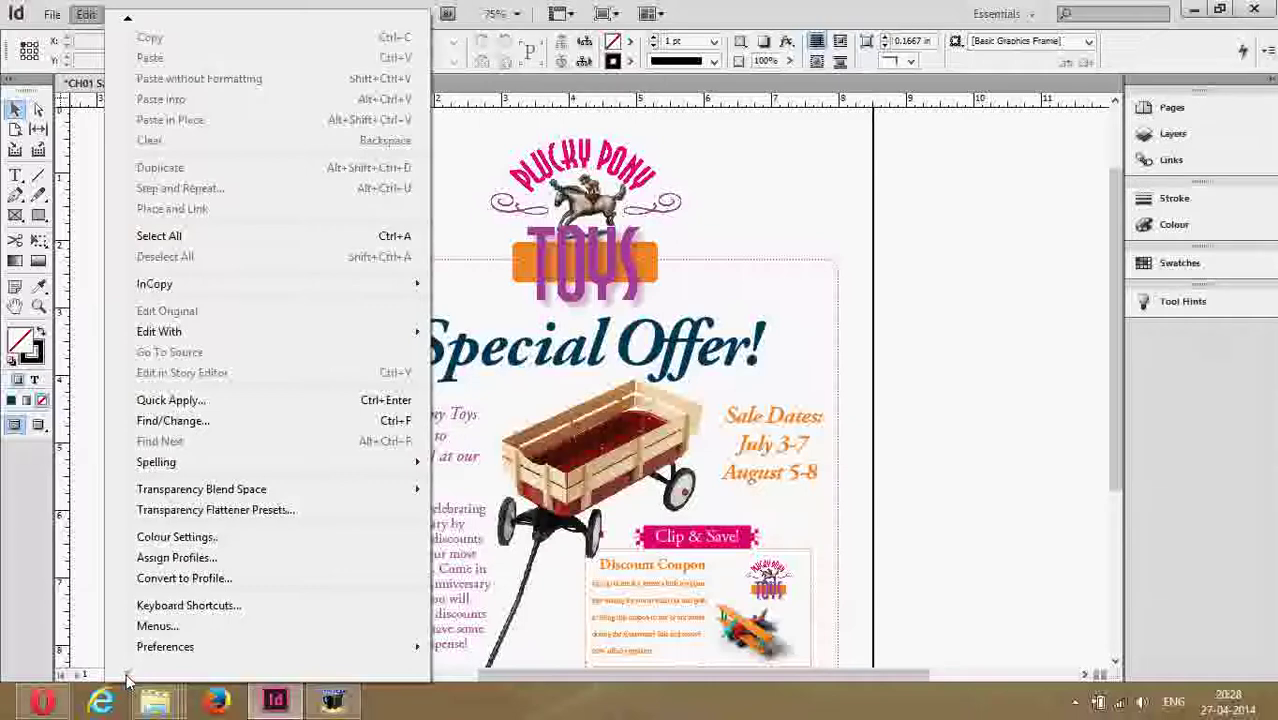
pyautogui.click(197, 606)
pyautogui.moveTo(463, 120); pyautogui.dragTo(410, 65)
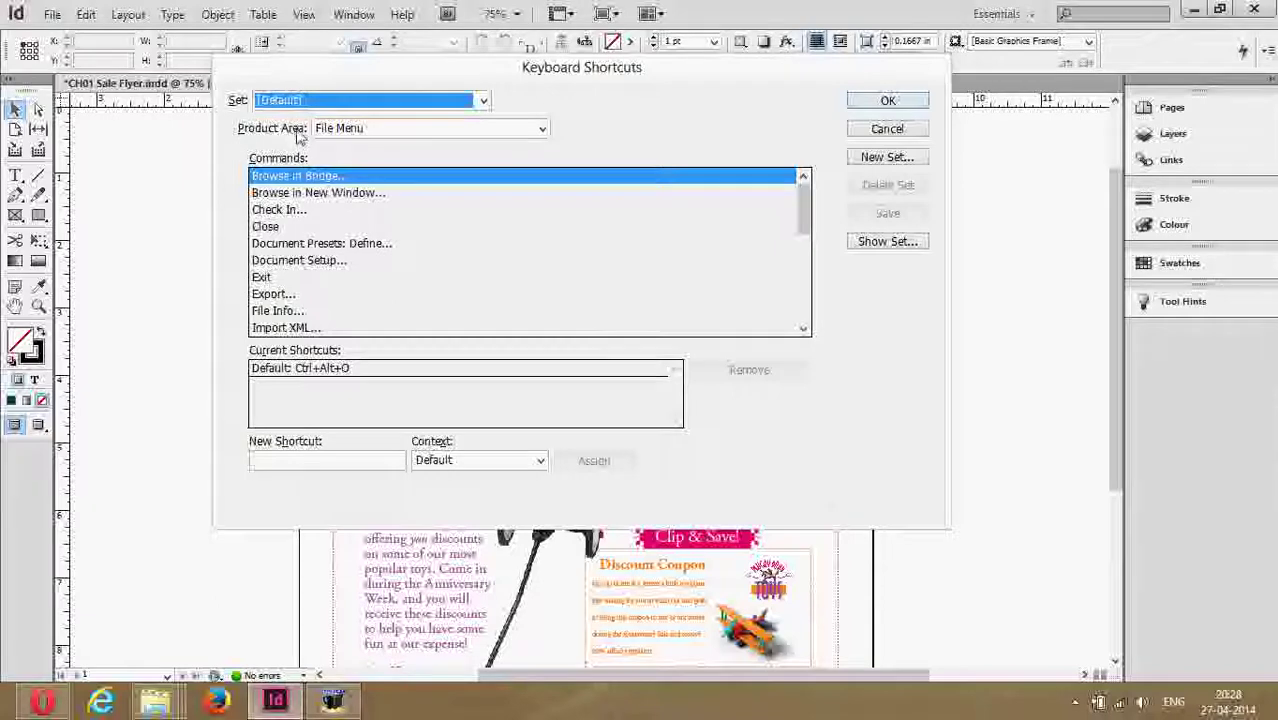
pyautogui.click(350, 128)
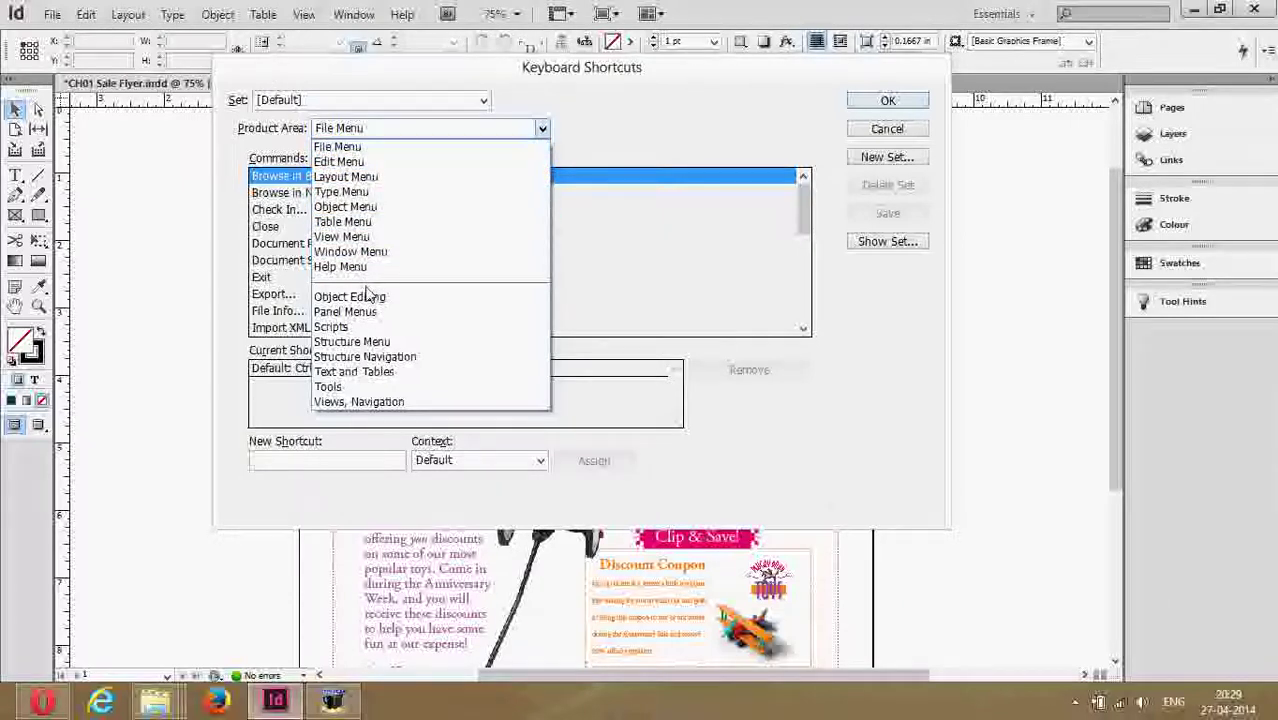
pyautogui.click(340, 150)
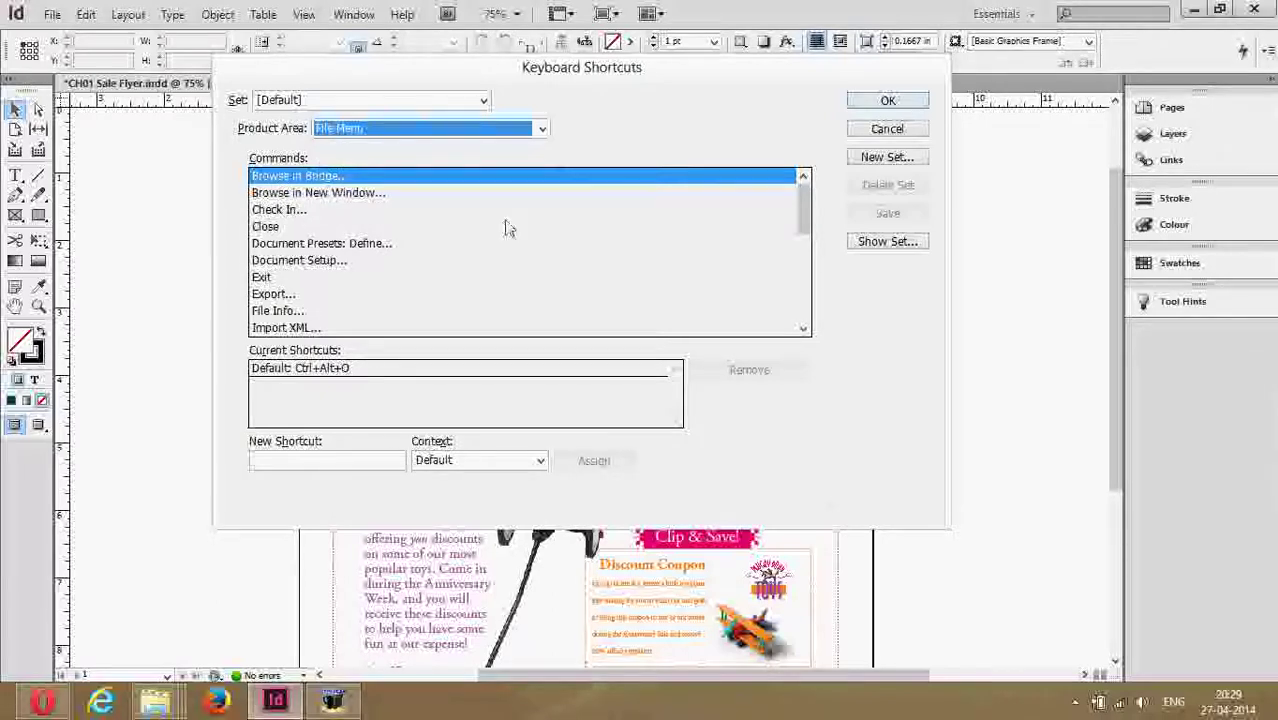
pyautogui.moveTo(803, 218); pyautogui.dragTo(806, 229)
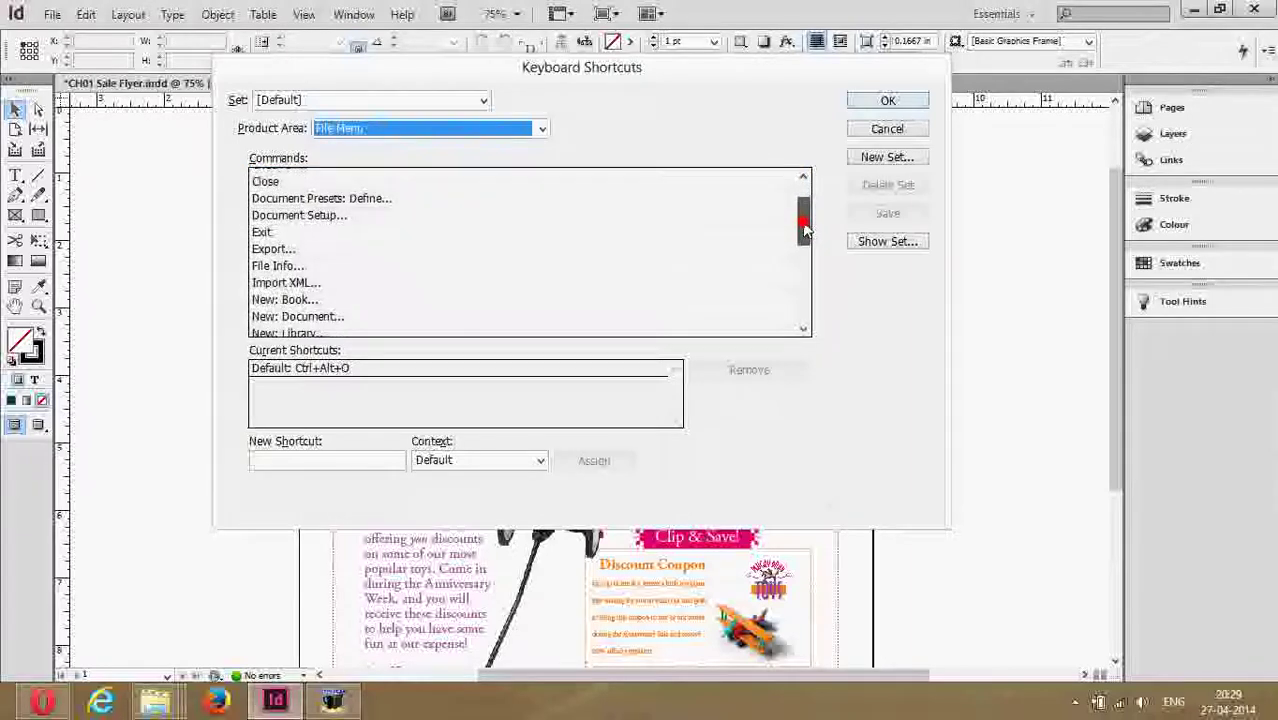
pyautogui.moveTo(806, 229)
pyautogui.mouseDown()
pyautogui.moveTo(795, 302)
pyautogui.moveTo(806, 214)
pyautogui.mouseUp()
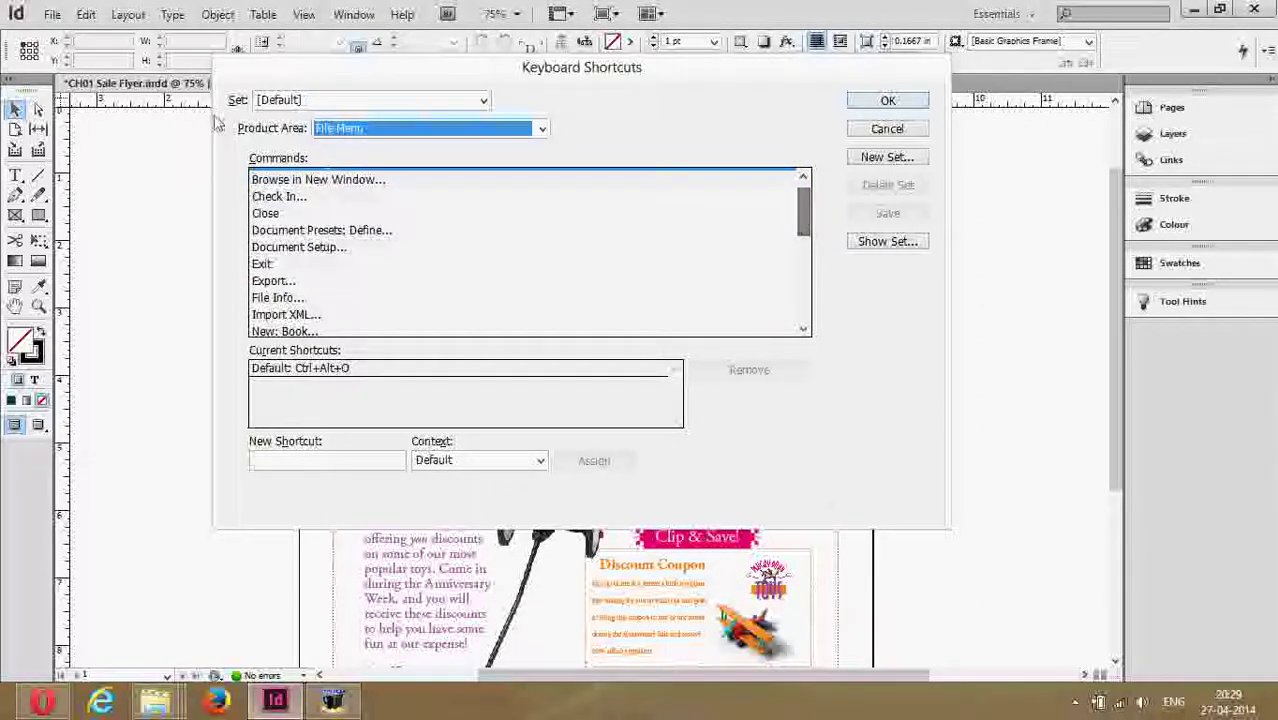
# Switch the product area to Edit Menu and select the Copy command
pyautogui.click(335, 137)
pyautogui.click(335, 157)
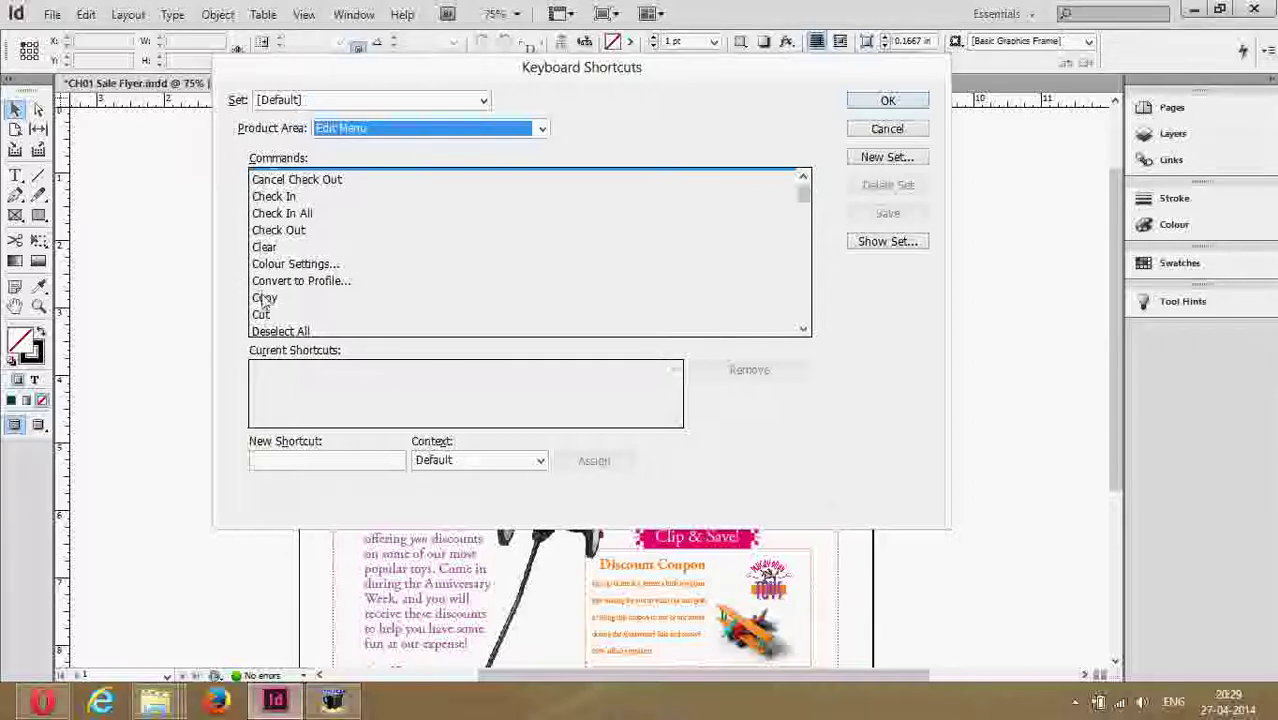
pyautogui.click(266, 301)
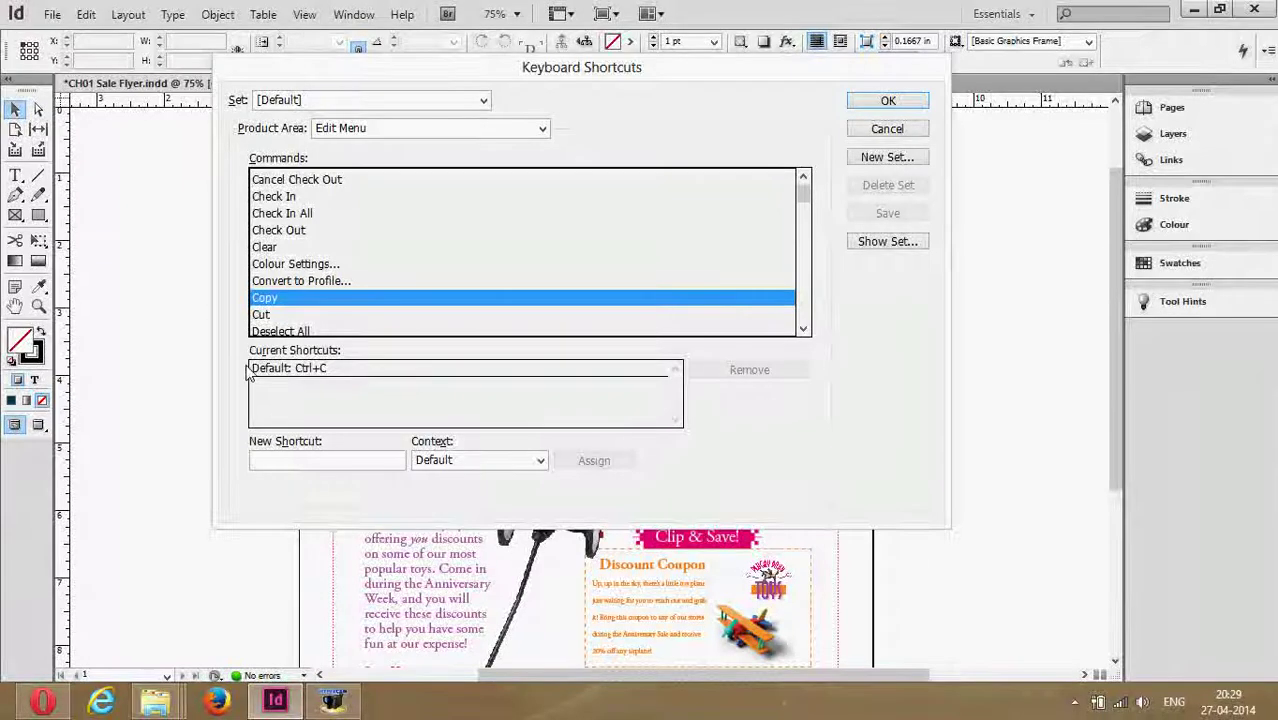
# Try Shift+C and Shift+Ctrl+Alt+C as the new shortcut for the Copy command
pyautogui.click(288, 462)
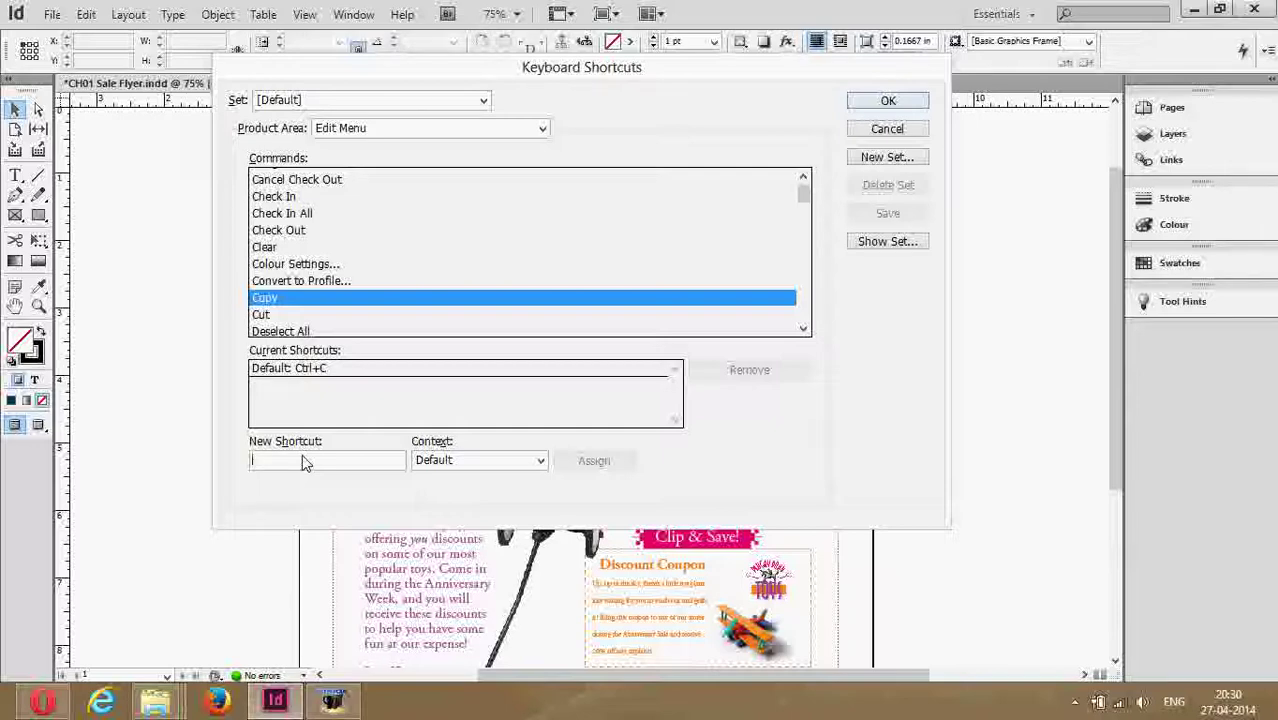
pyautogui.hotkey('shift', 'c')
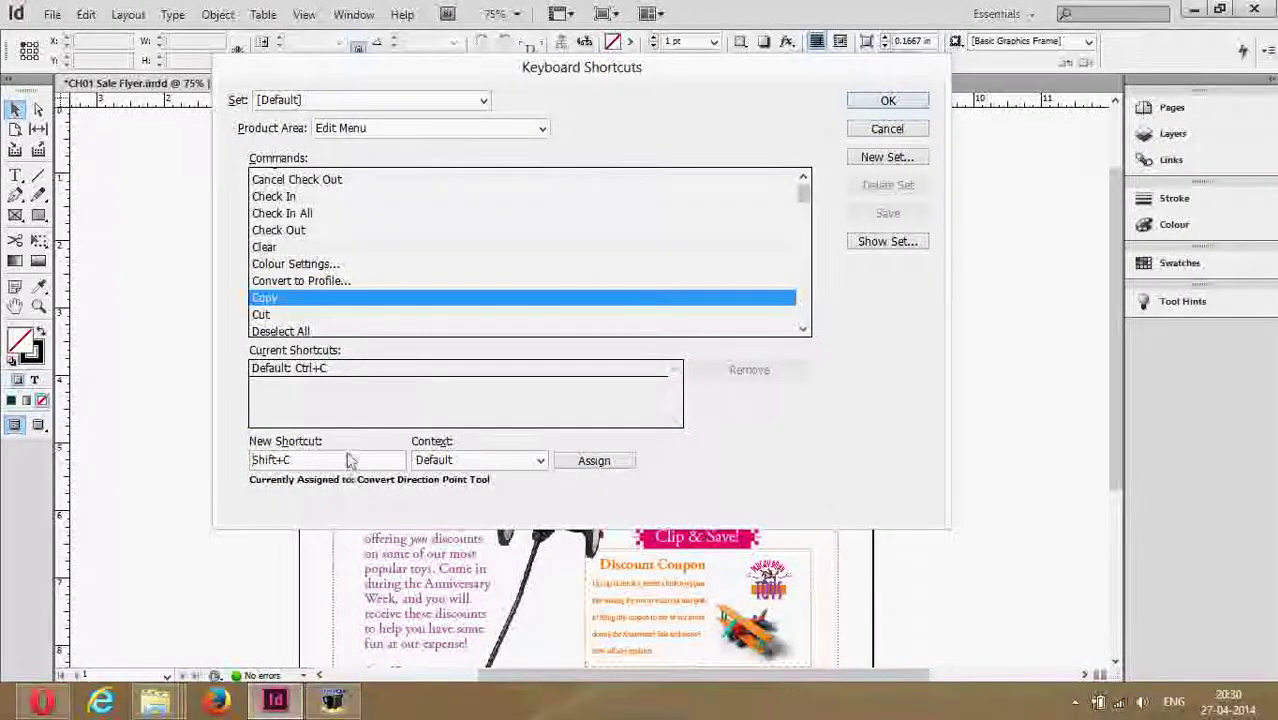
pyautogui.press('BackSpace')
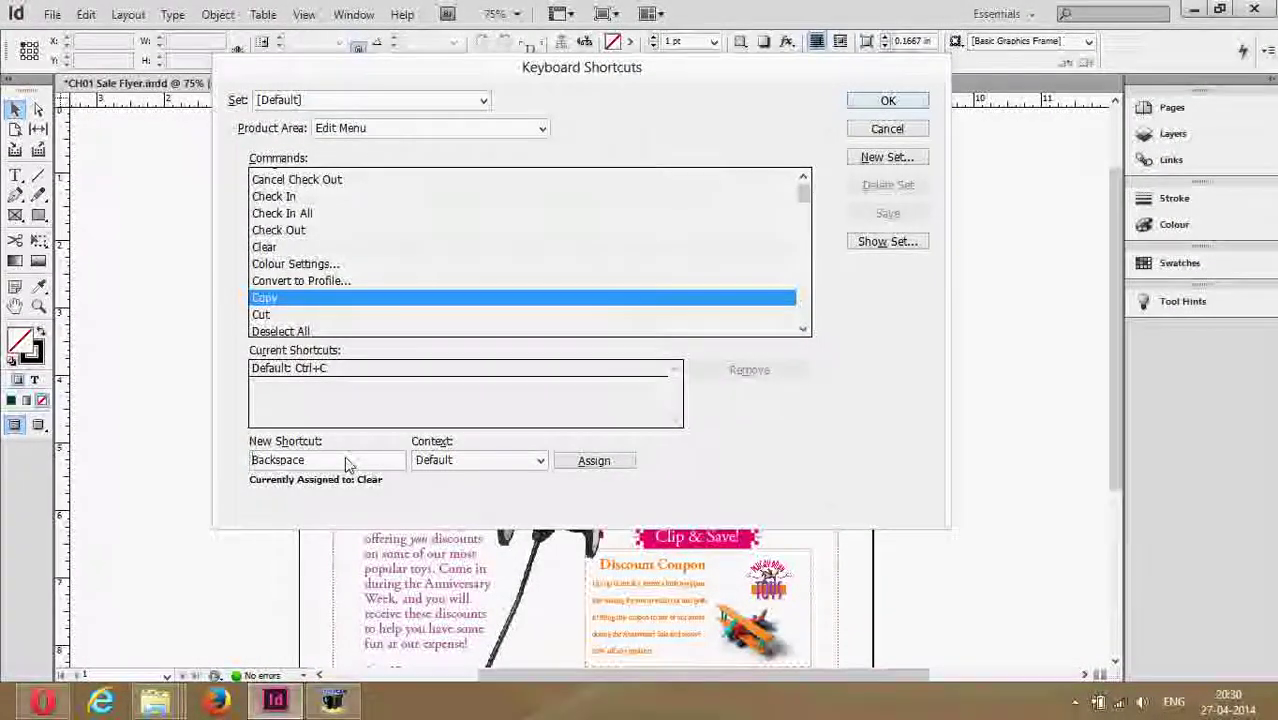
pyautogui.hotkey('ctrl', 'alt', 'shift', 'c')
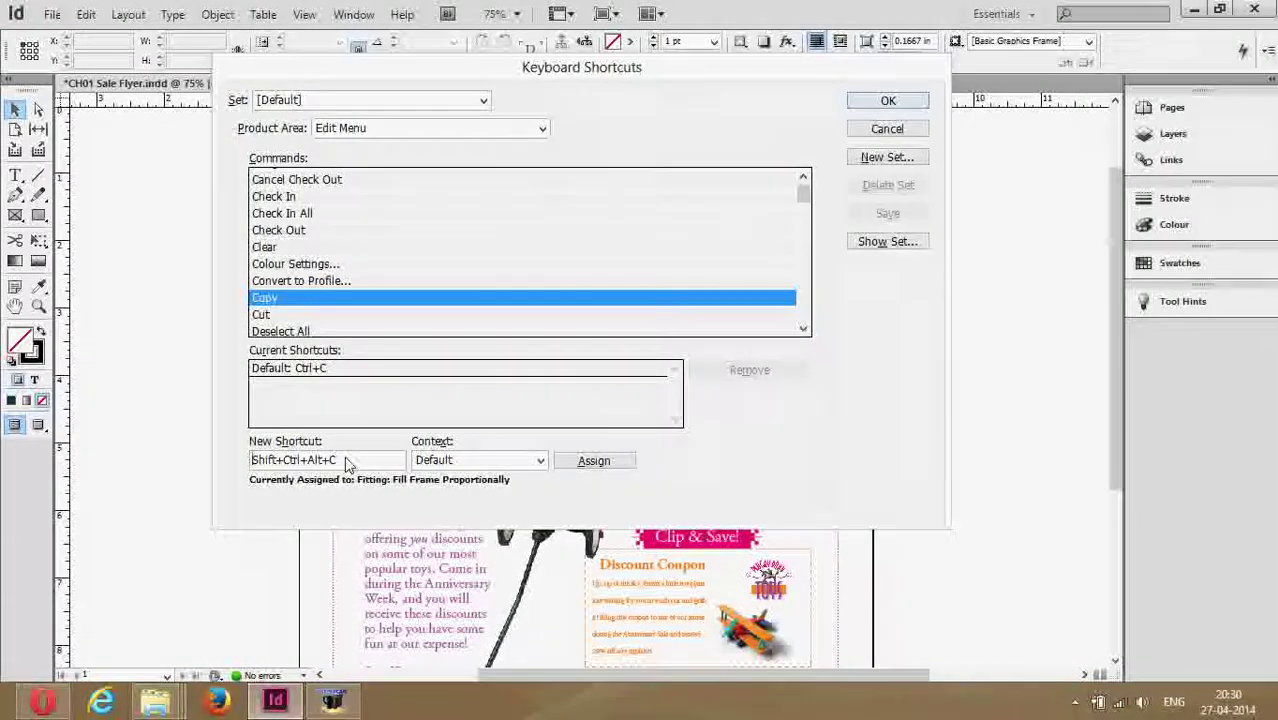
pyautogui.click(240, 464)
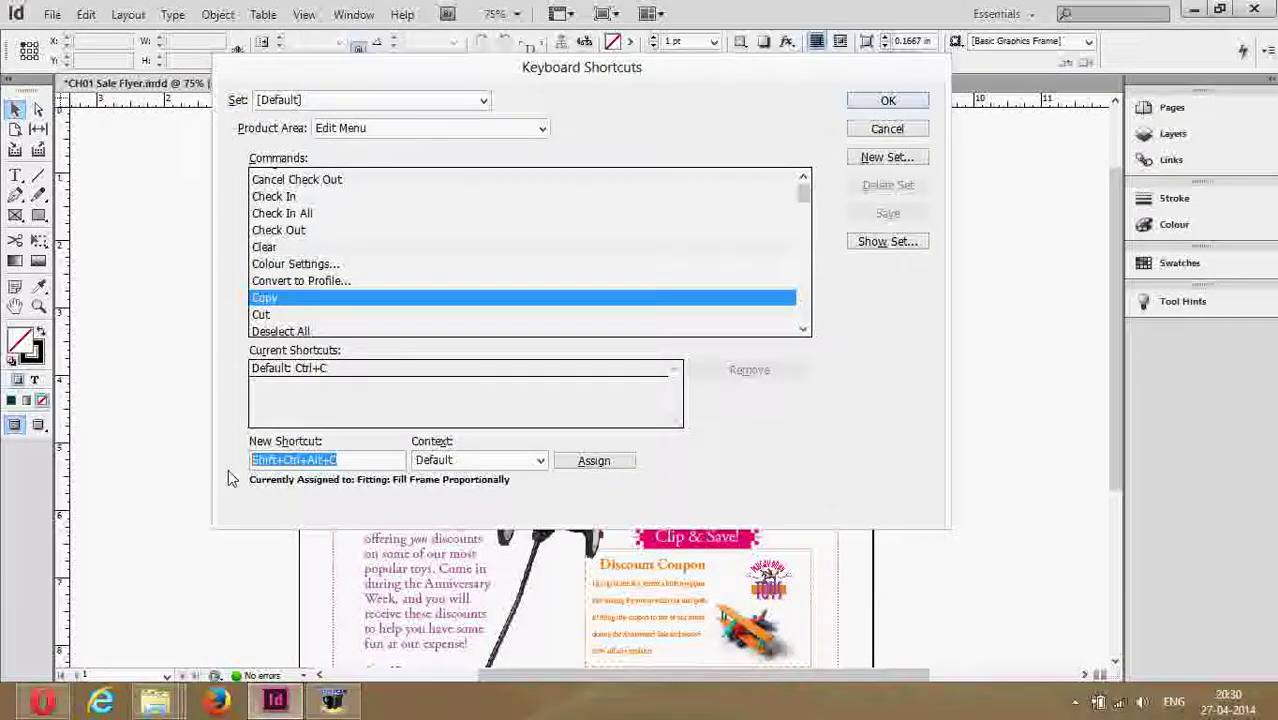
pyautogui.press('BackSpace')
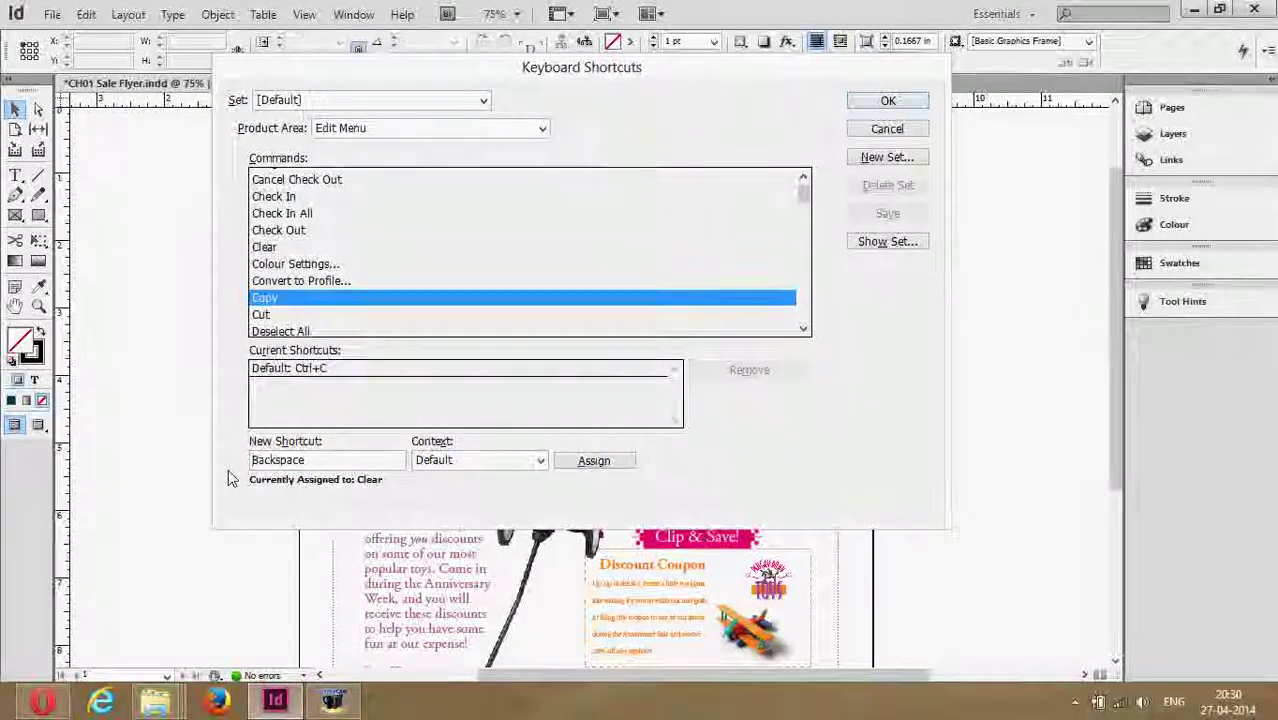
# Assign Shift+Alt+C to the Copy command and agree to create a new set based on the Default set
pyautogui.hotkey('shift', 'alt', 'c')
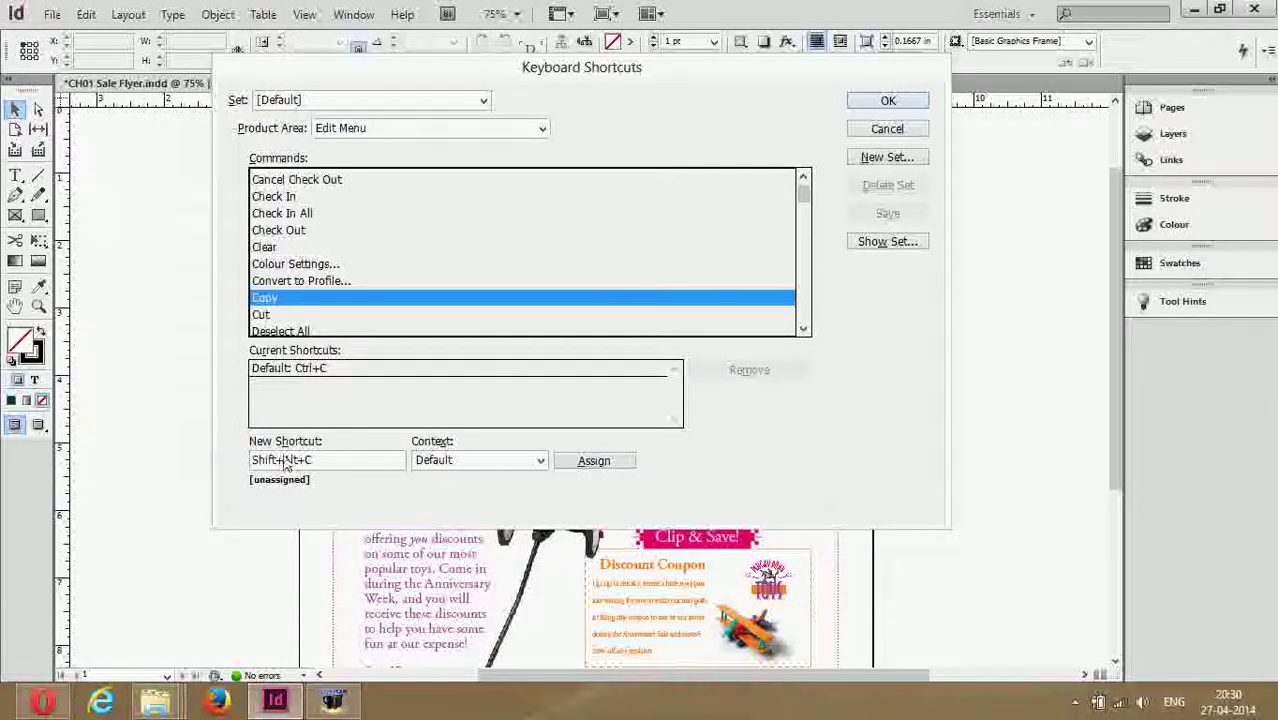
pyautogui.click(604, 468)
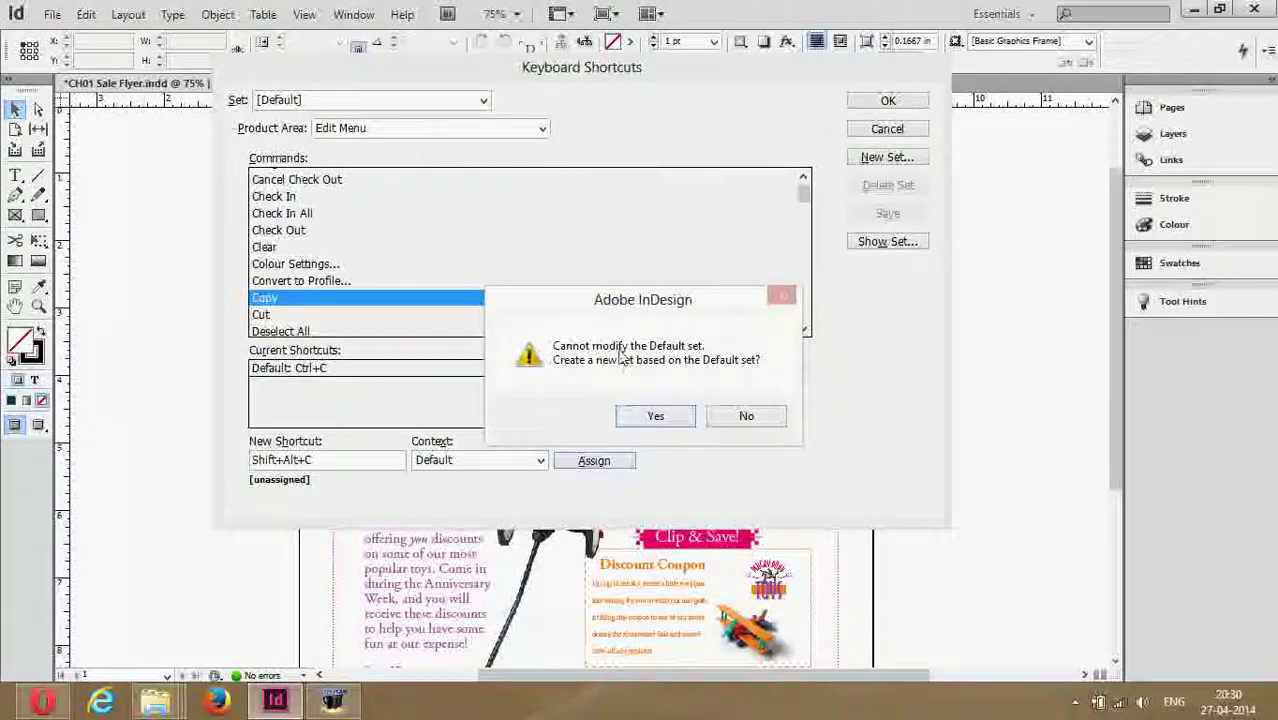
pyautogui.moveTo(675, 303); pyautogui.dragTo(620, 210)
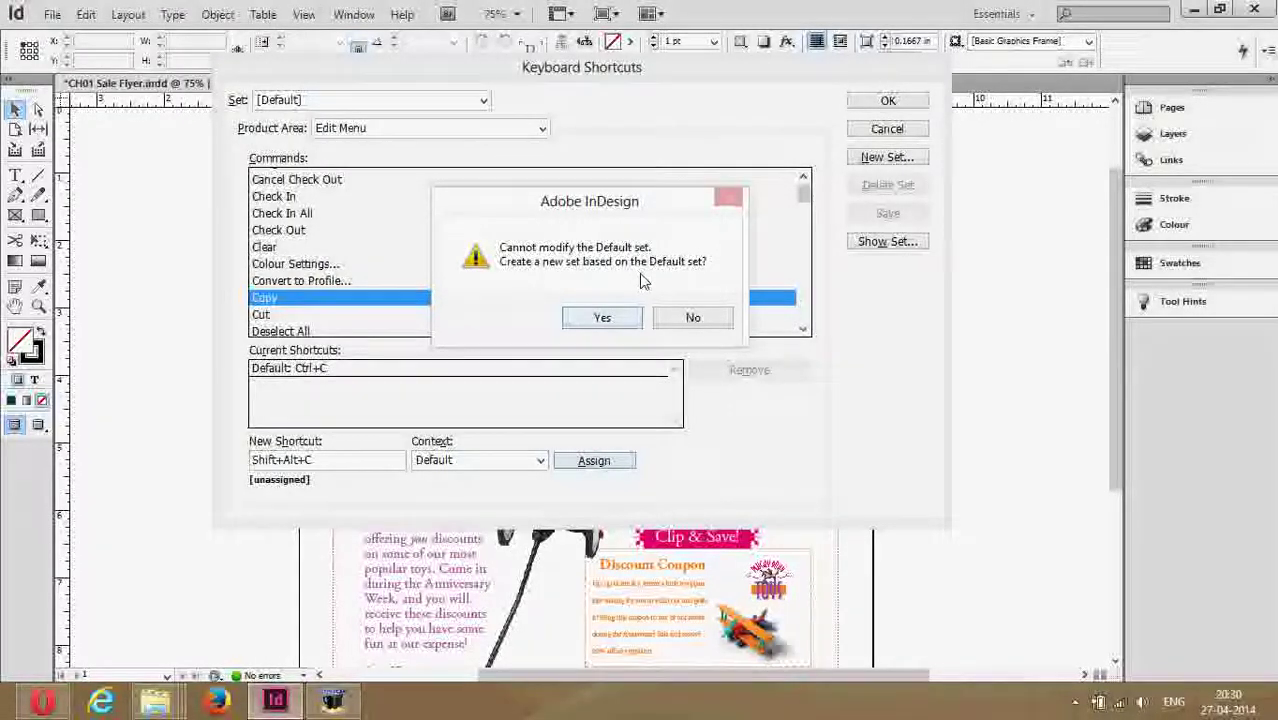
pyautogui.click(602, 317)
# Name the new shortcut set Total Training and create it
pyautogui.moveTo(565, 301); pyautogui.dragTo(607, 223)
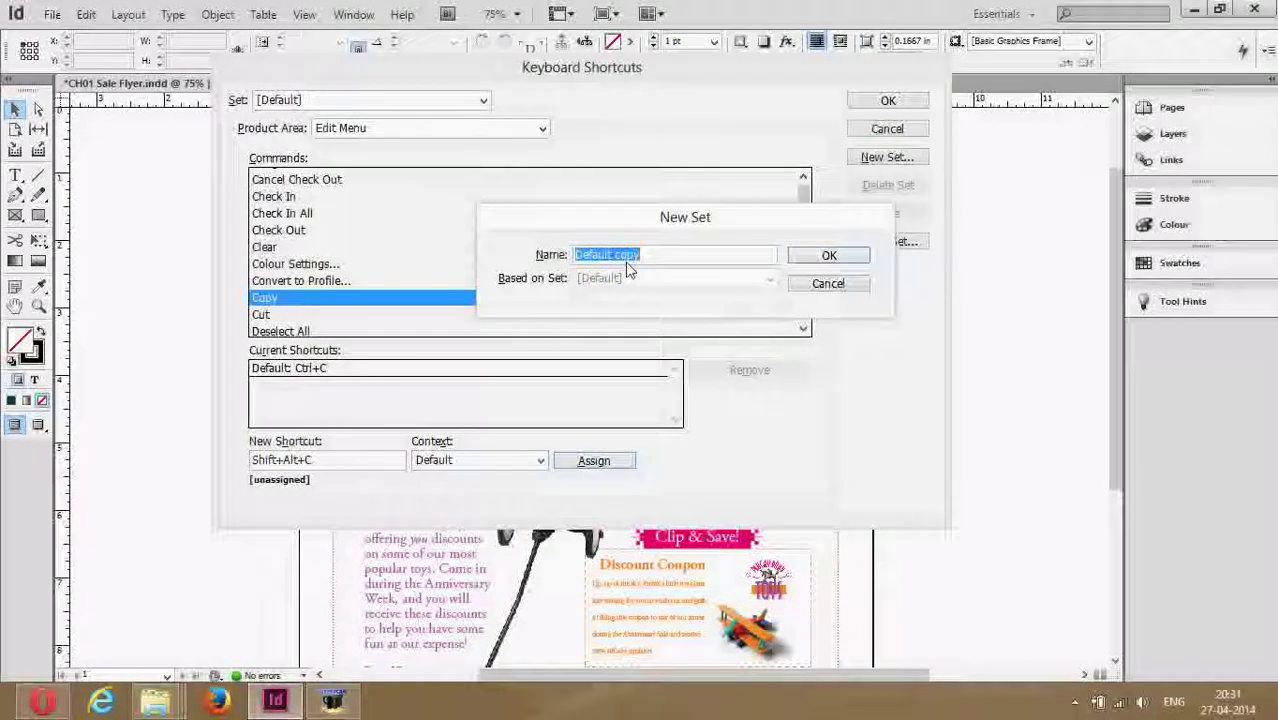
pyautogui.write('t')
pyautogui.press('BackSpace')
pyautogui.write('T')
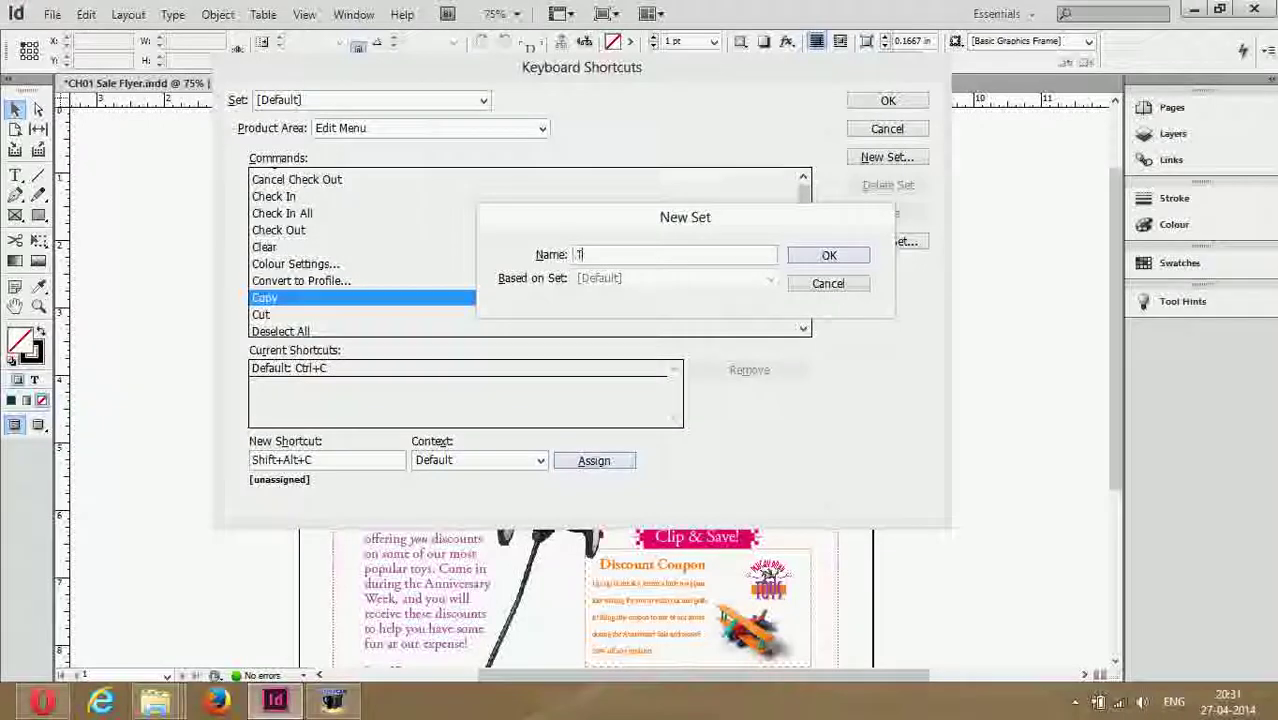
pyautogui.write('otal Training')
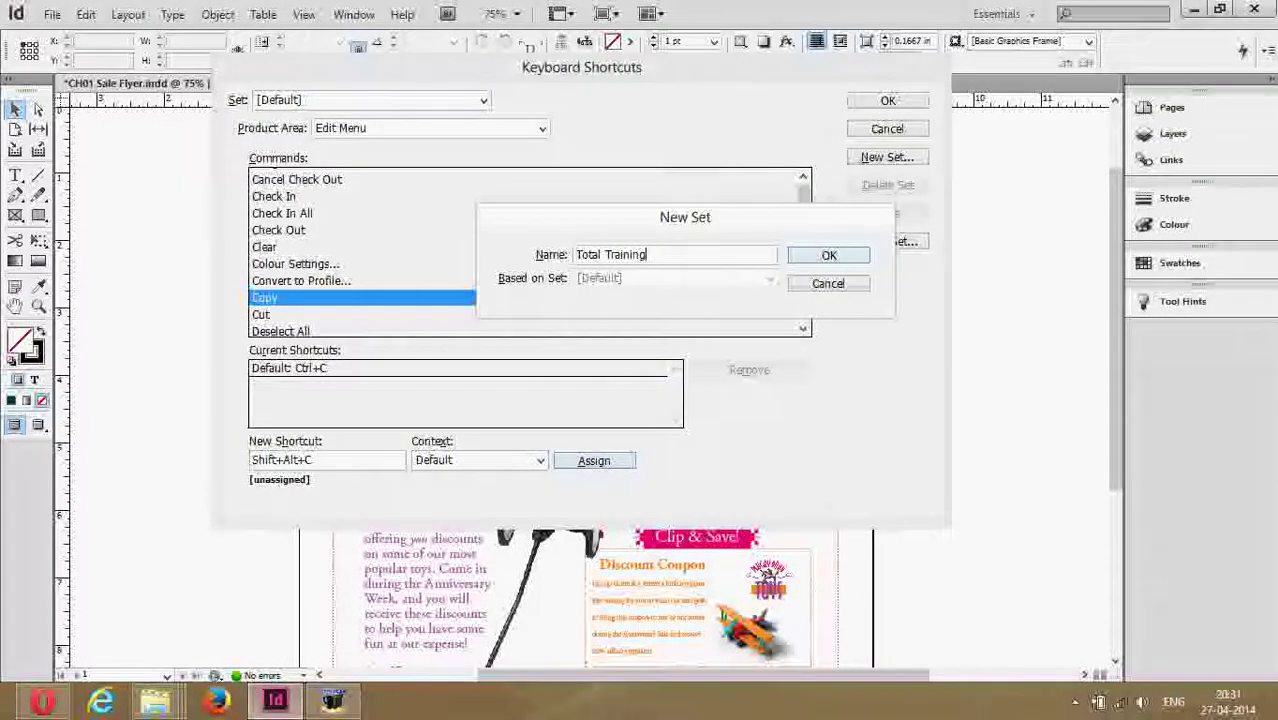
pyautogui.click(798, 258)
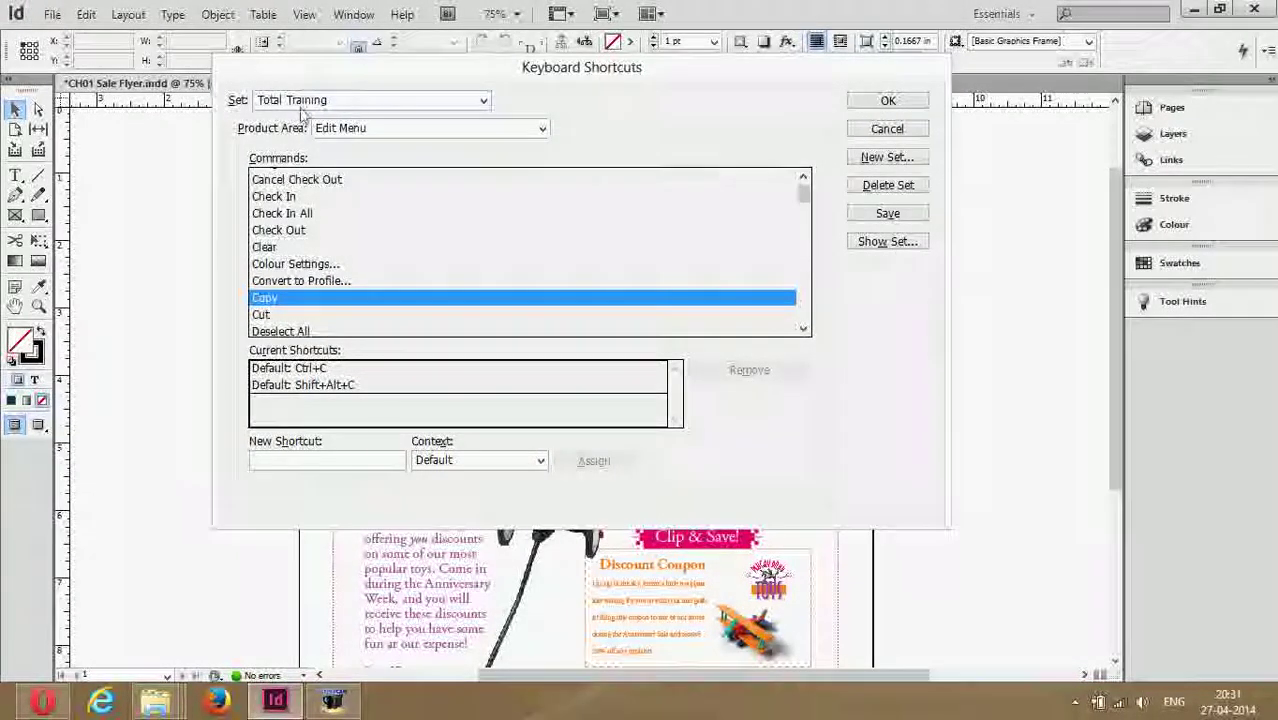
# Look through the available shortcut sets and switch to [Shortcuts for PageMaker 7.0], saving the modifications to the Total Training set
pyautogui.click(481, 100)
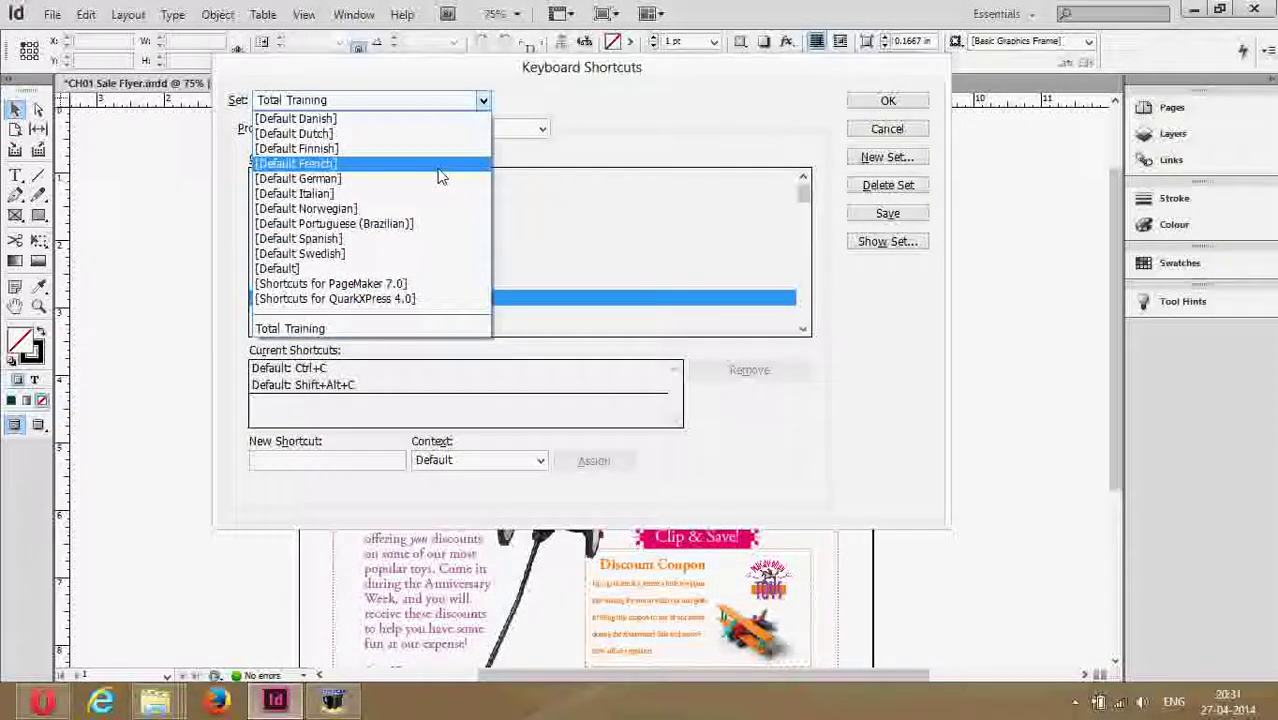
pyautogui.click(345, 330)
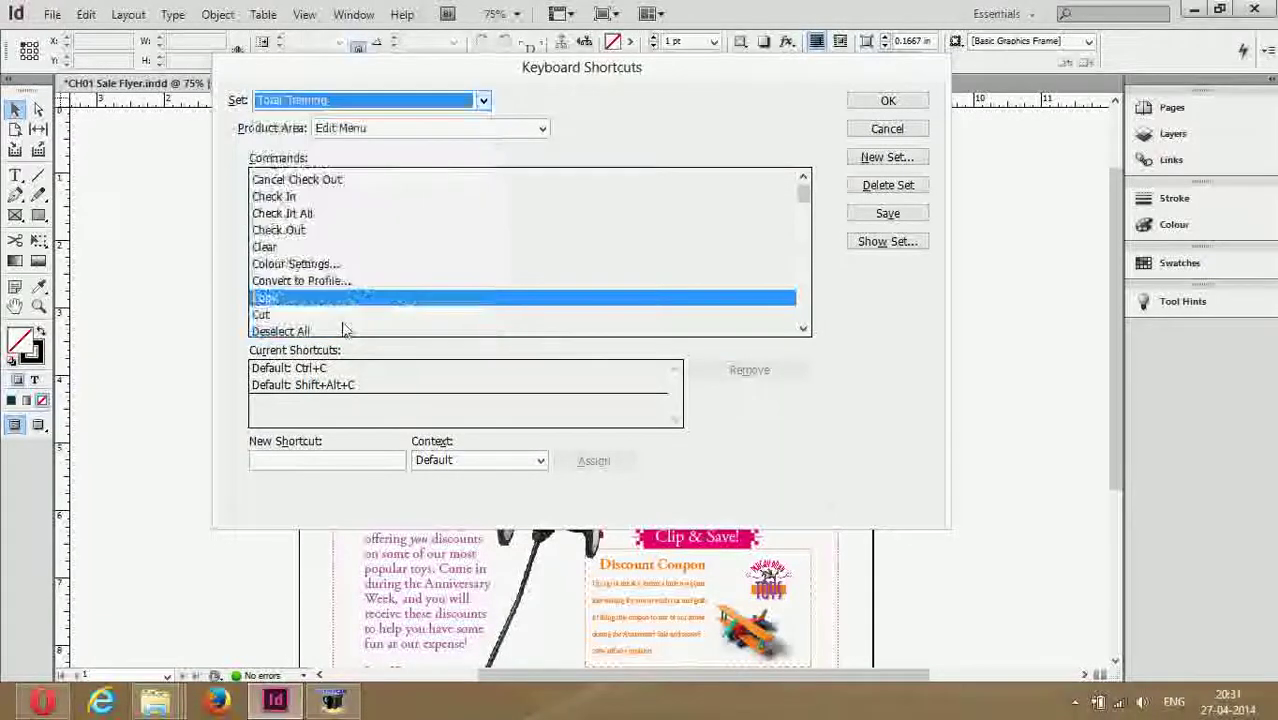
pyautogui.click(476, 100)
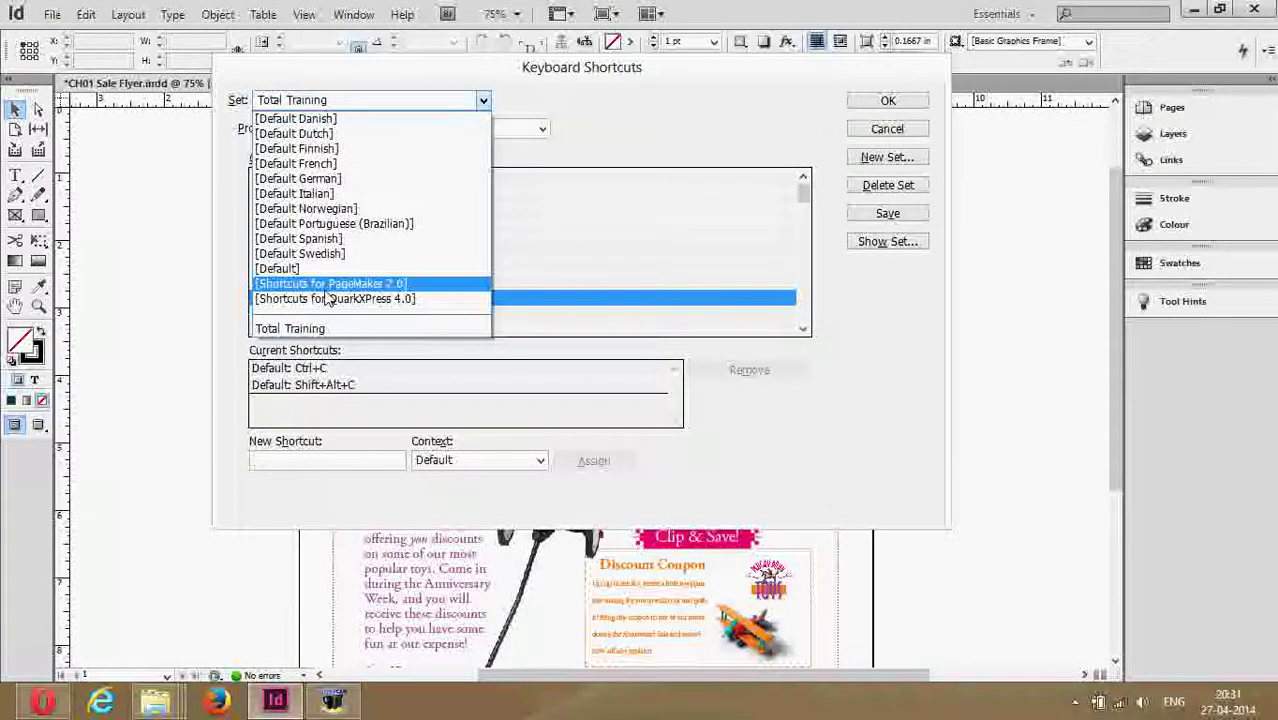
pyautogui.click(325, 289)
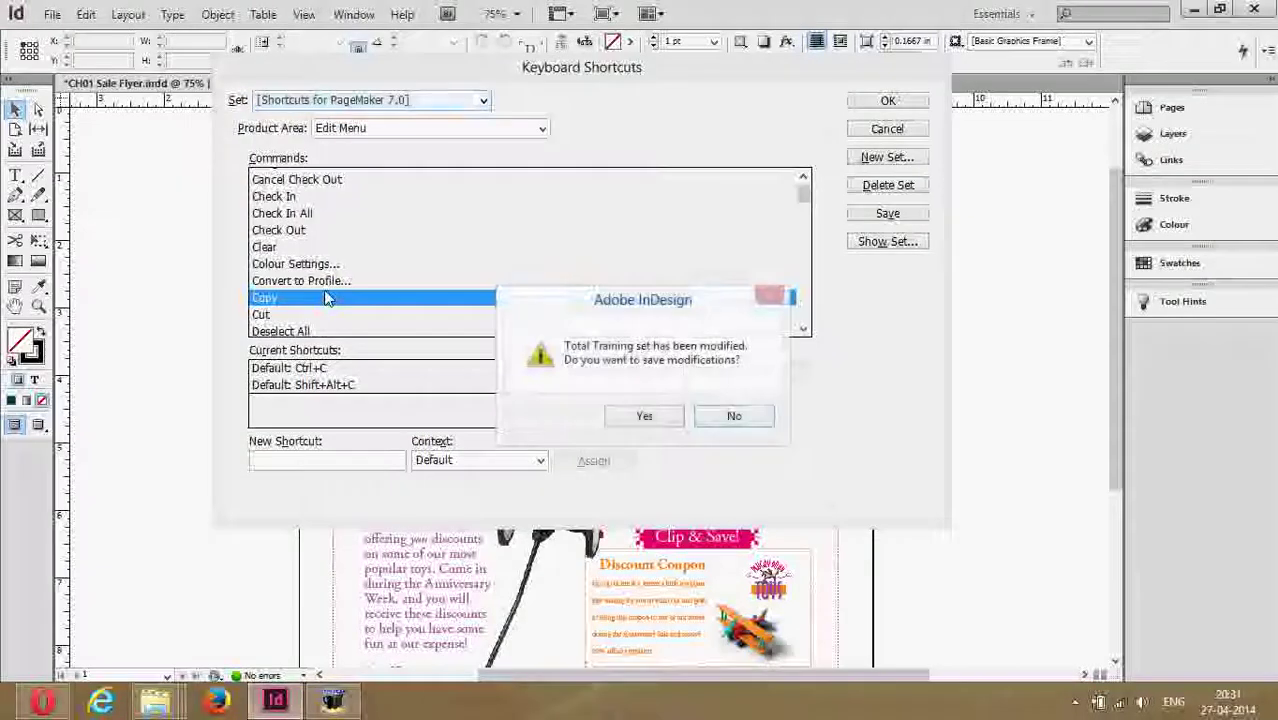
pyautogui.click(612, 402)
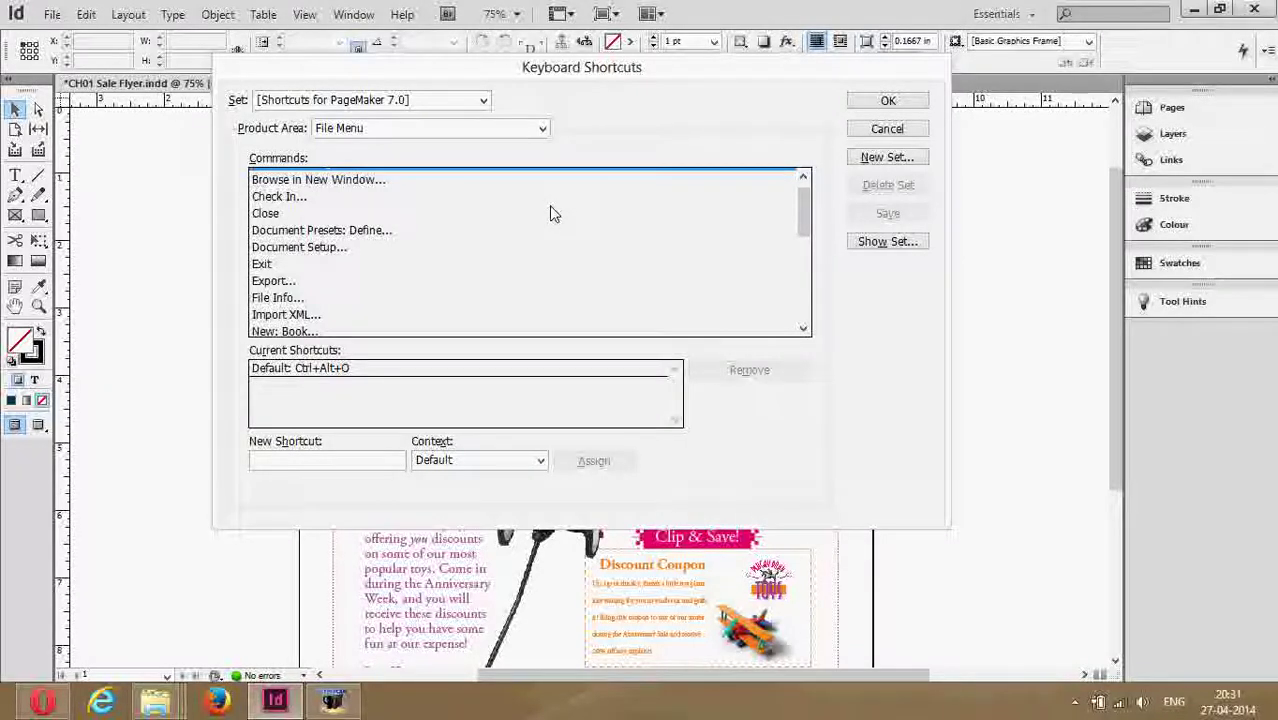
# Select the Total Training shortcut set and delete it, confirming the deletion
pyautogui.click(350, 99)
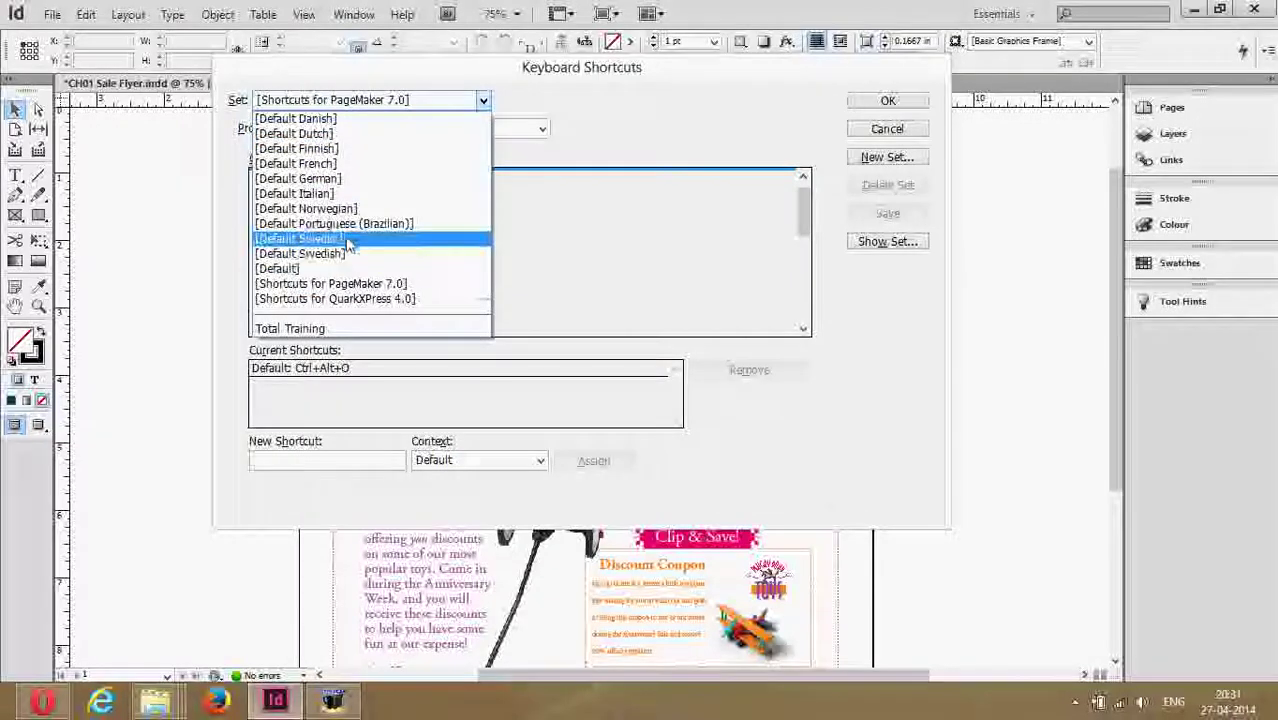
pyautogui.click(385, 99)
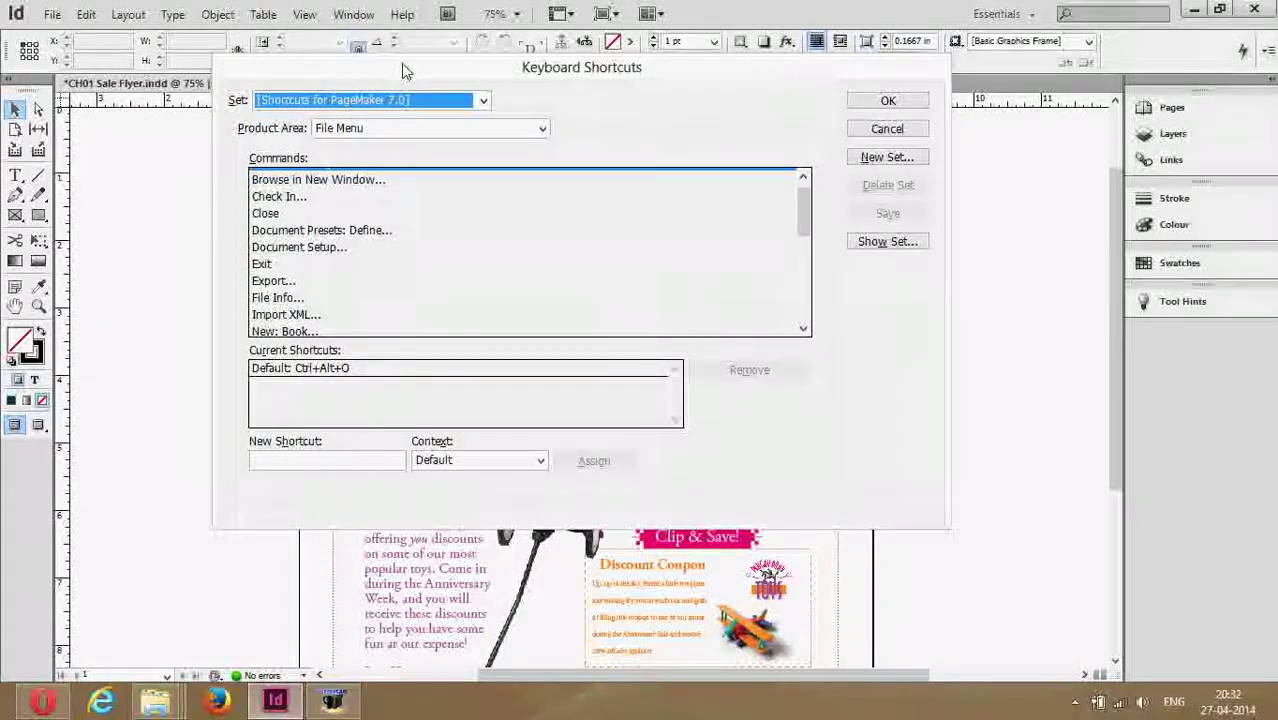
pyautogui.click(380, 99)
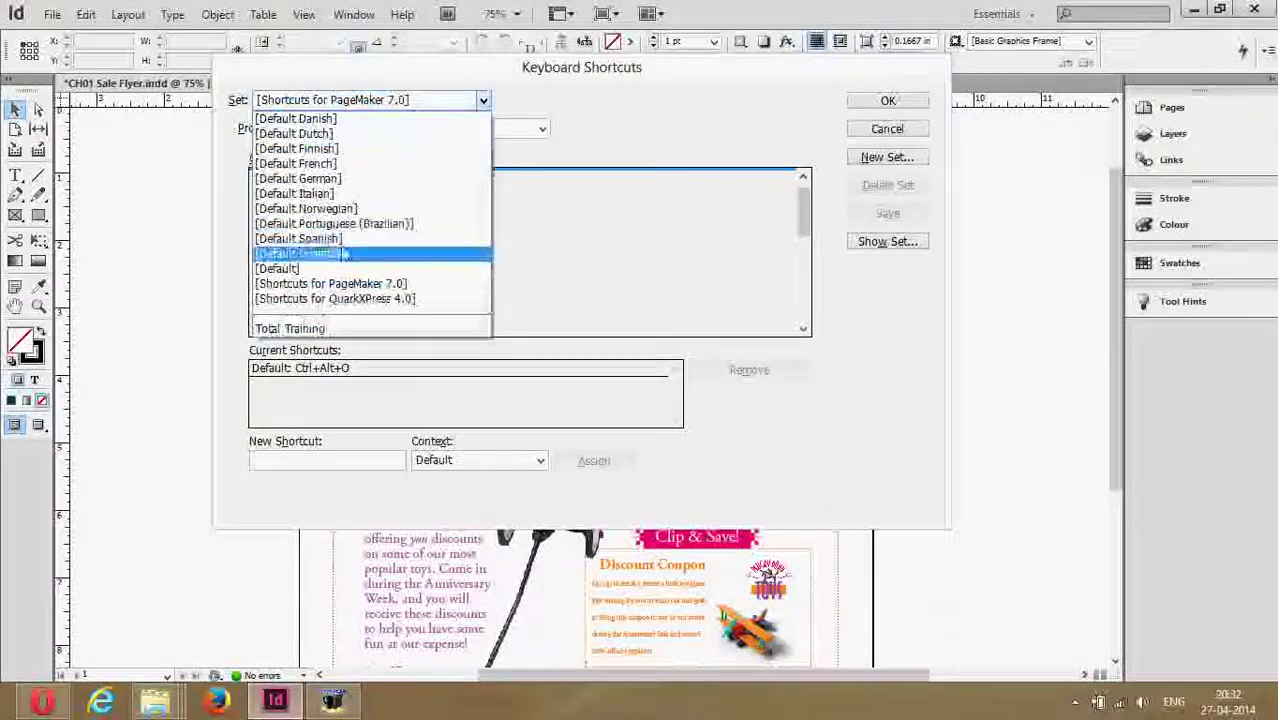
pyautogui.click(290, 328)
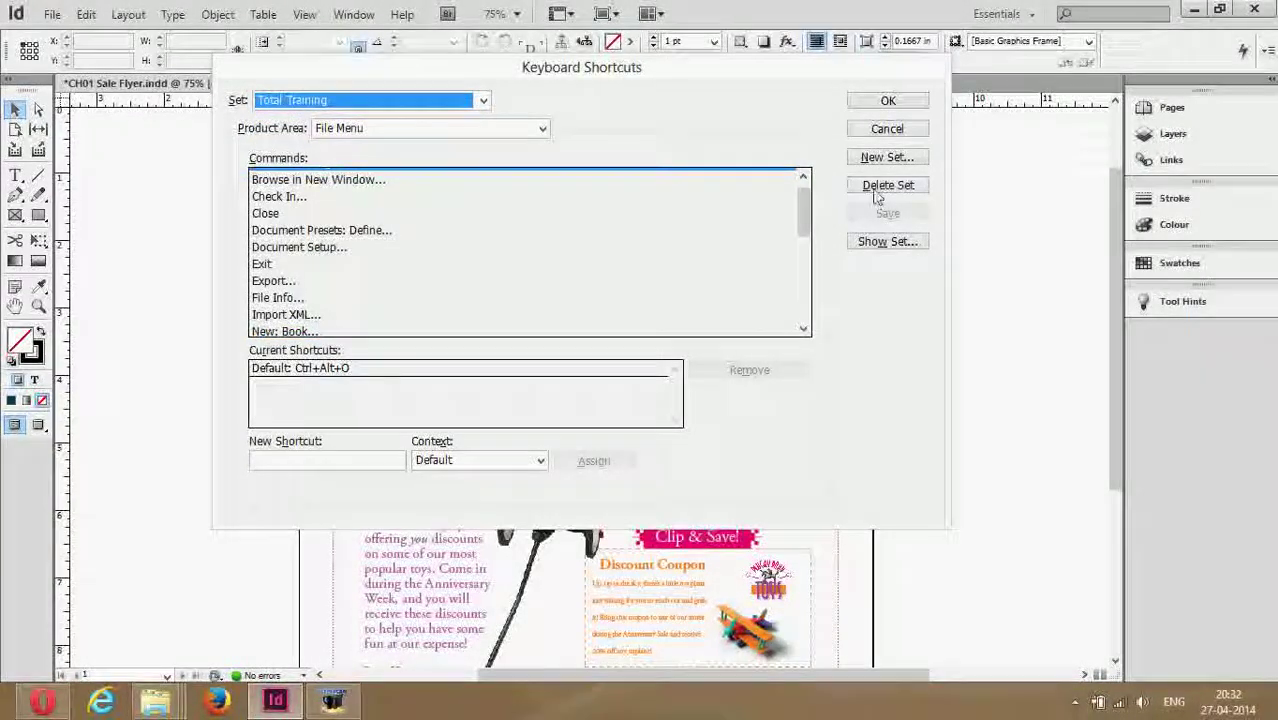
pyautogui.click(879, 190)
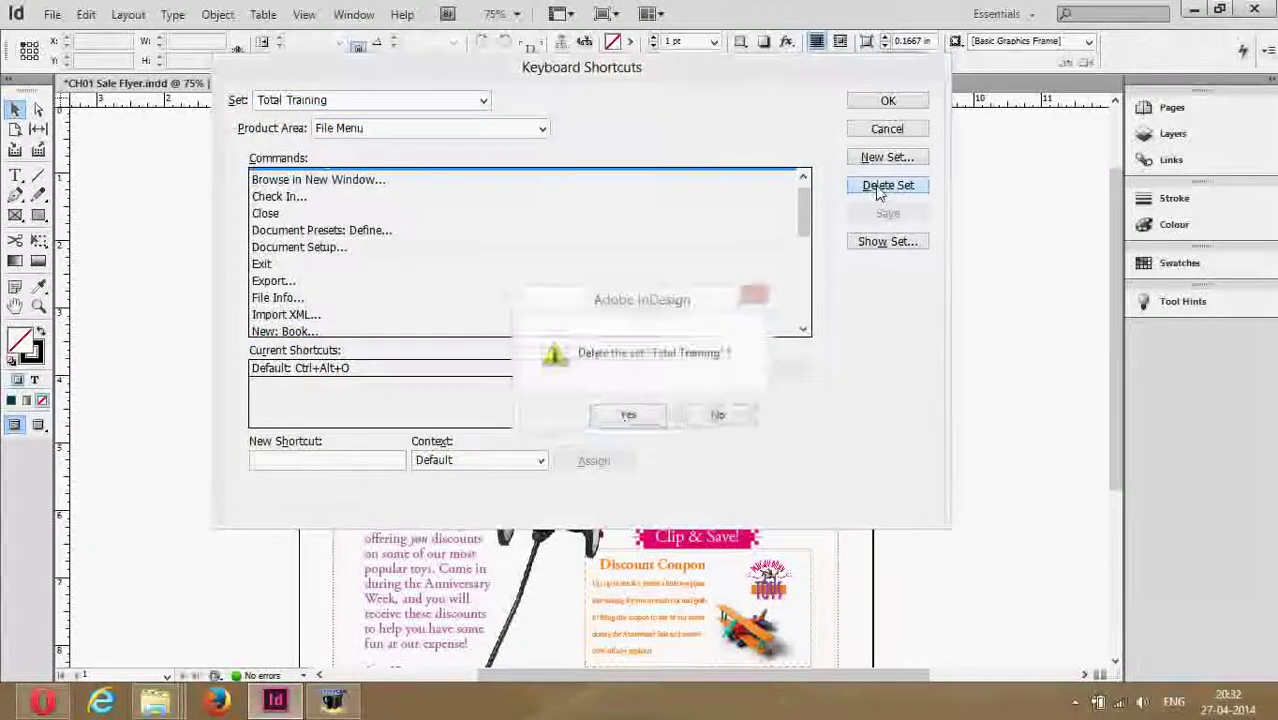
pyautogui.click(628, 418)
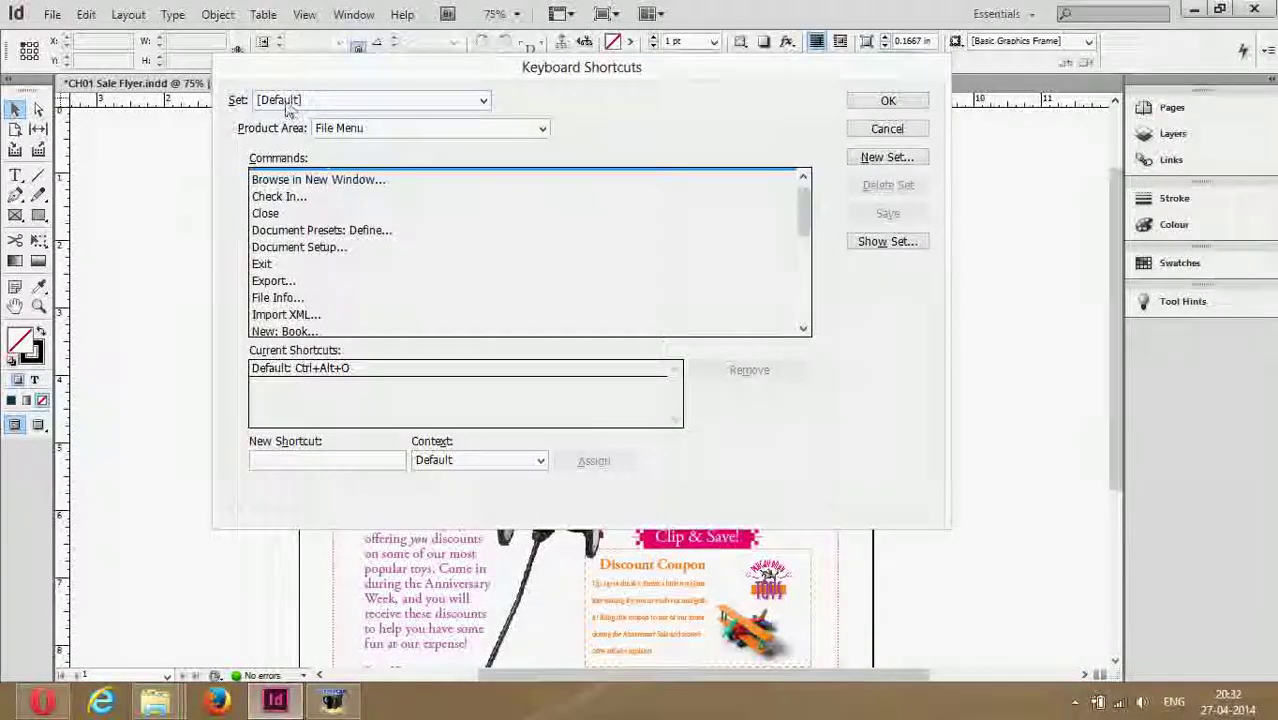
# Look through the available product areas, keep File Menu, and accept the keyboard shortcut settings with the [Default] set
pyautogui.click(360, 128)
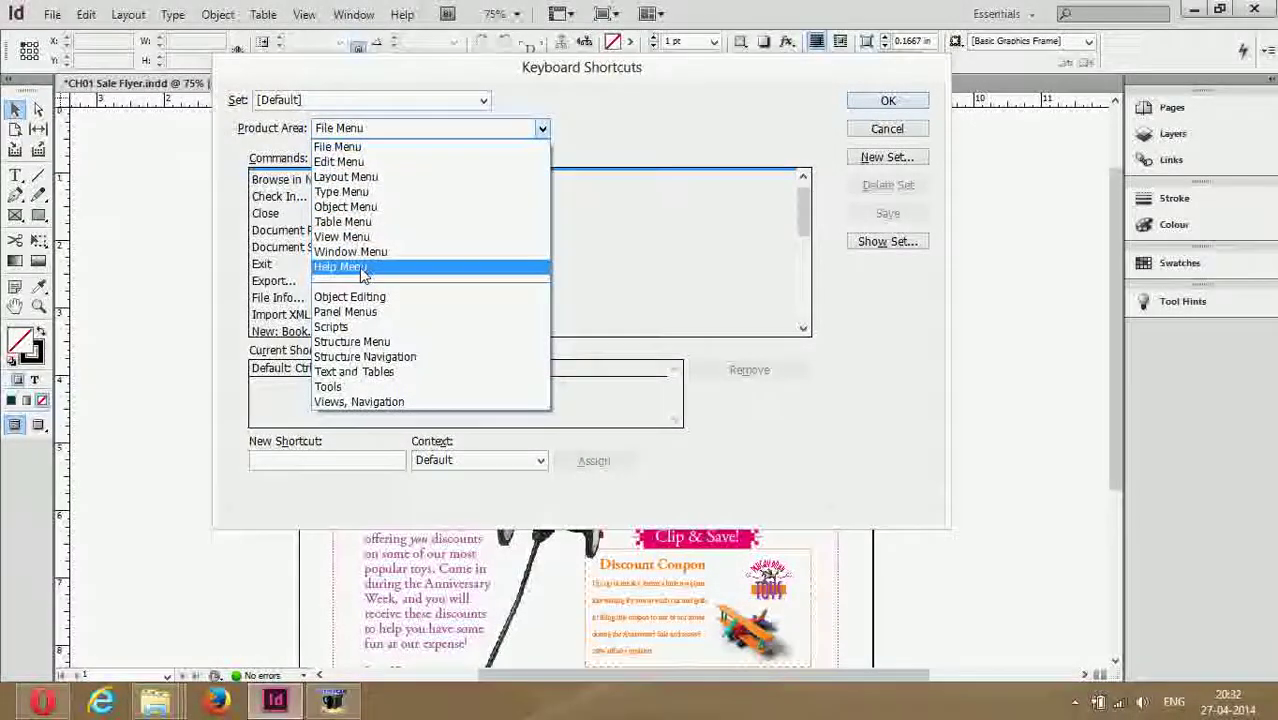
pyautogui.click(592, 253)
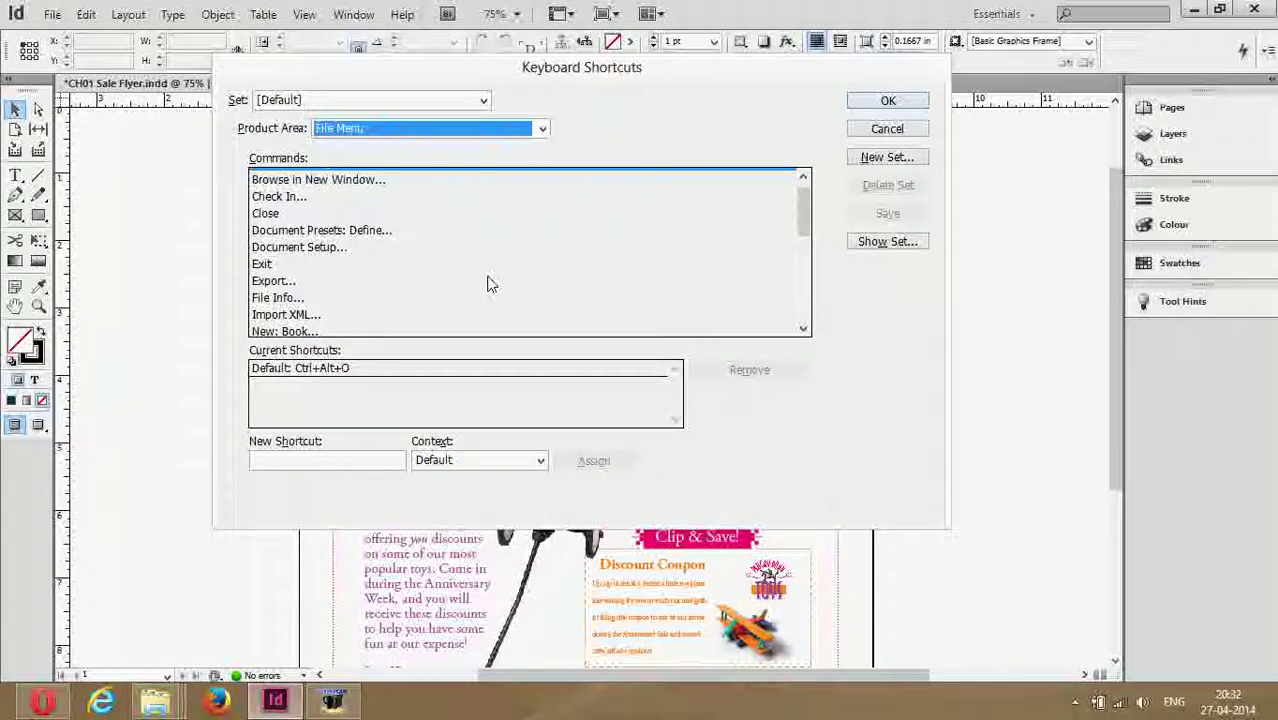
pyautogui.click(880, 102)
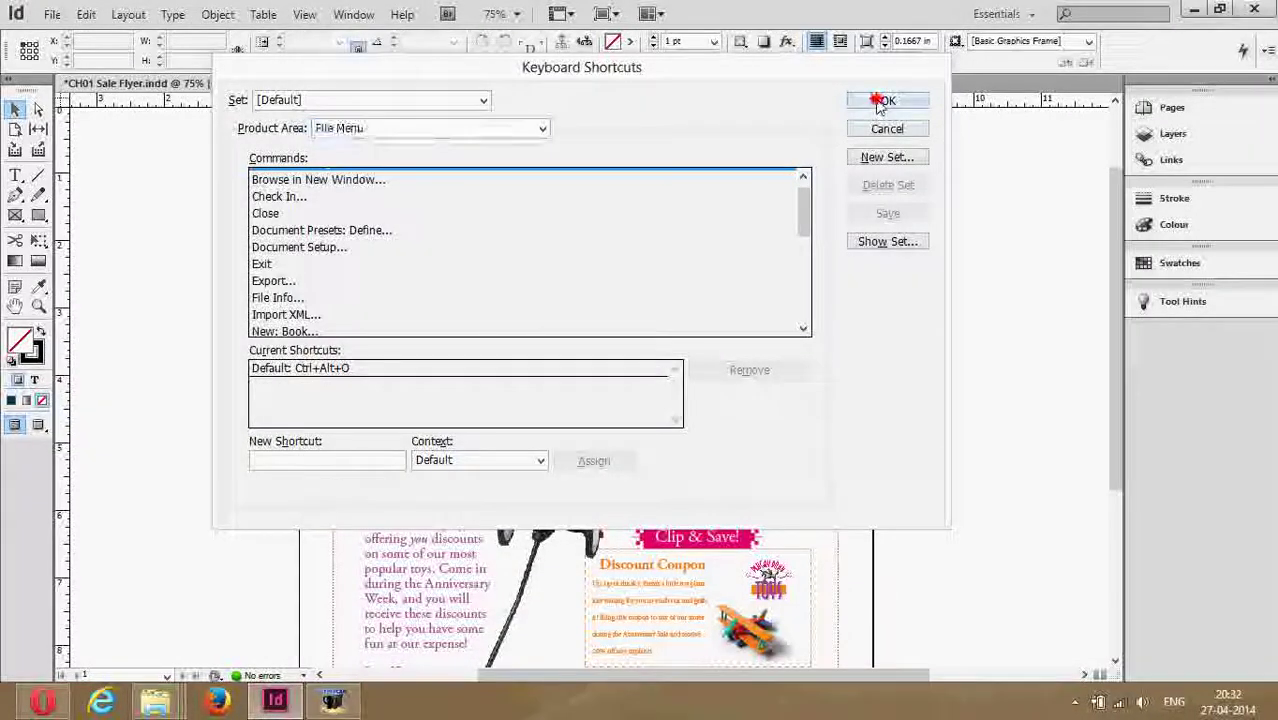